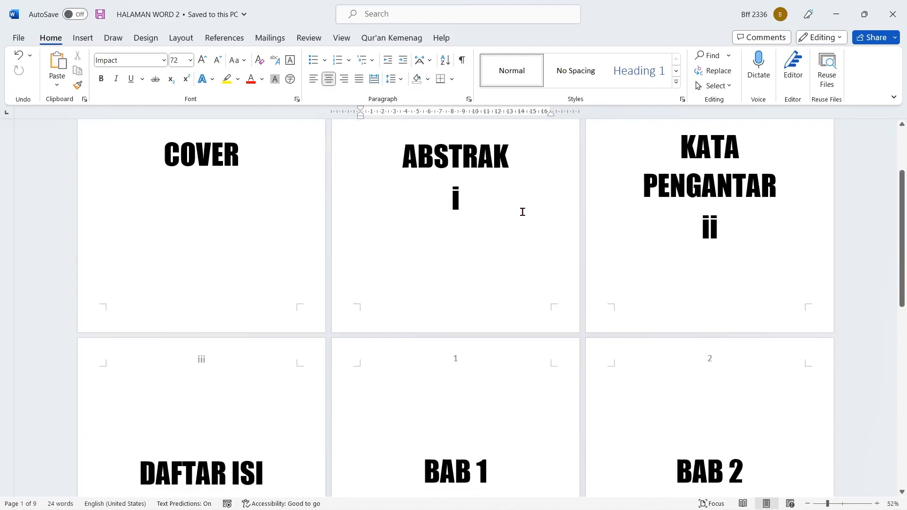
# Step: Examine the header page numbering in HALAMAN WORD 2 from the cover through the BAB pages to DAFTAR PUSTAKA
pyautogui.scroll(-3, 523, 216)
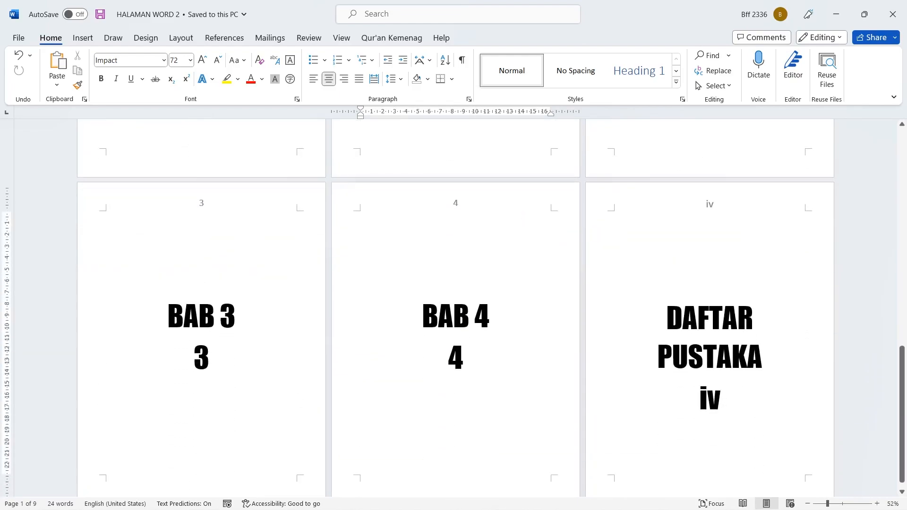
pyautogui.moveTo(904, 378); pyautogui.dragTo(904, 150)
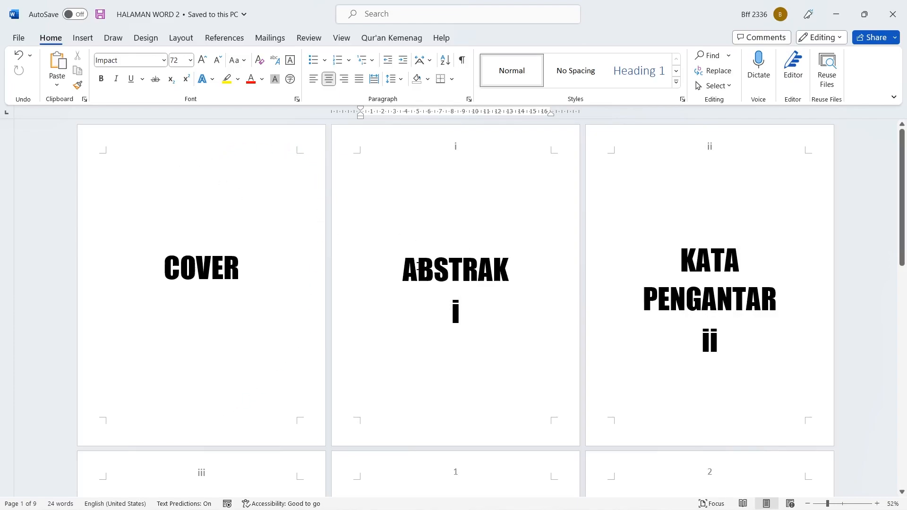
pyautogui.scroll(-3, 404, 266)
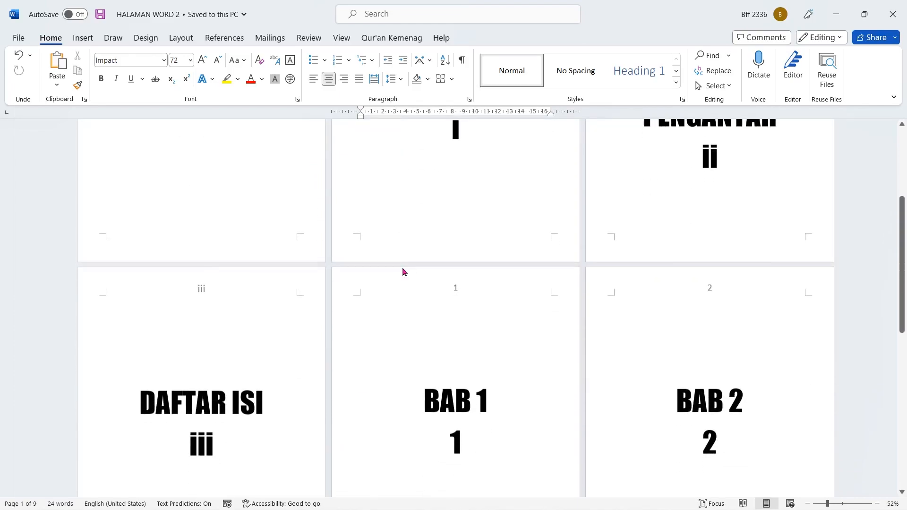
pyautogui.scroll(1, 251, 370)
pyautogui.scroll(3, 252, 369)
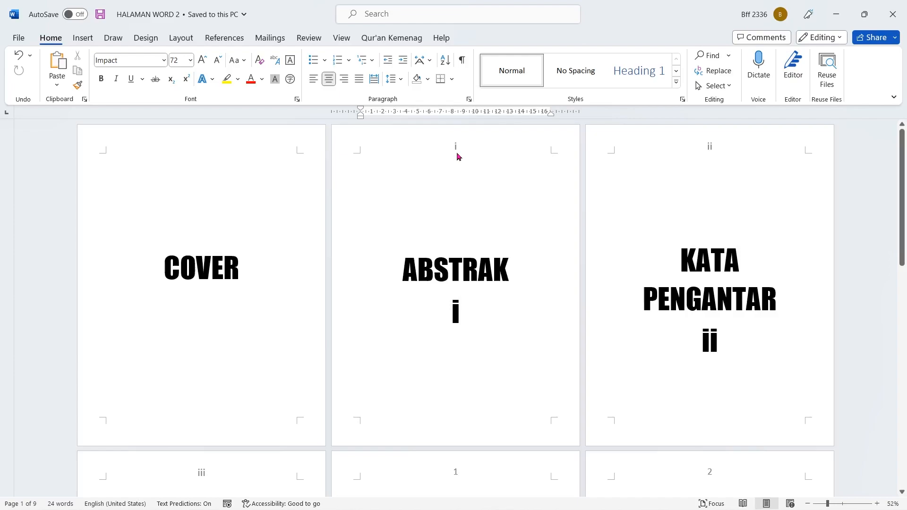
pyautogui.scroll(-3, 730, 154)
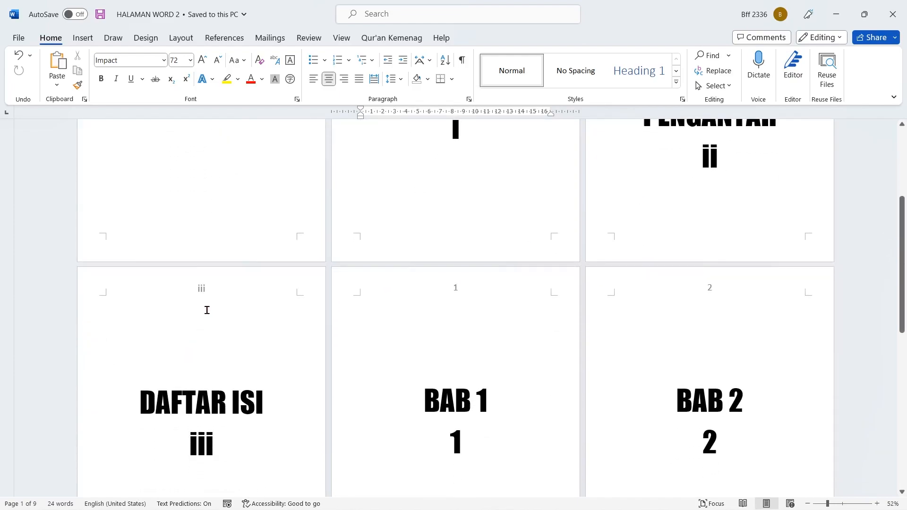
pyautogui.scroll(-2, 438, 351)
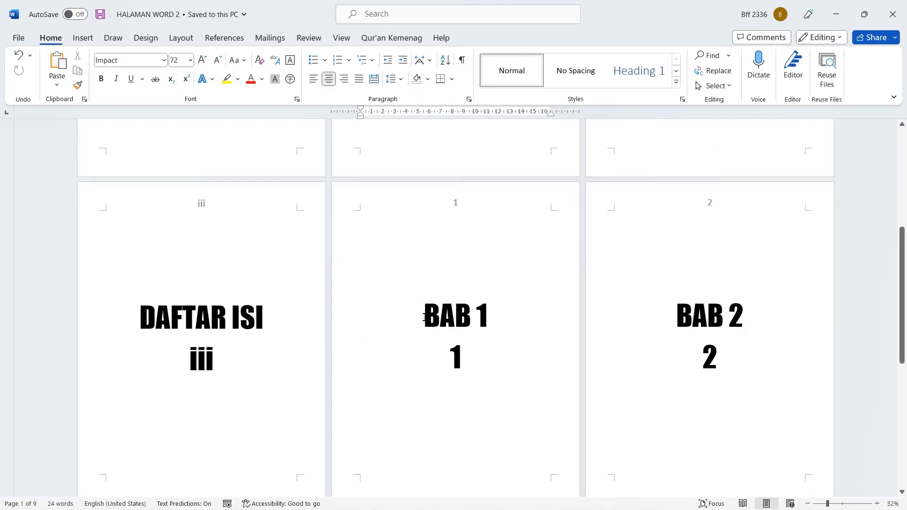
pyautogui.scroll(-6, 424, 316)
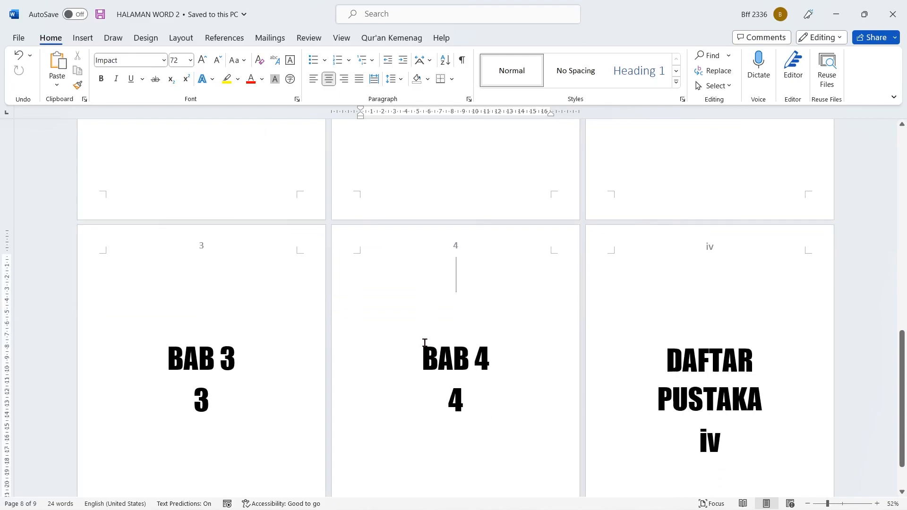
pyautogui.scroll(6, 425, 343)
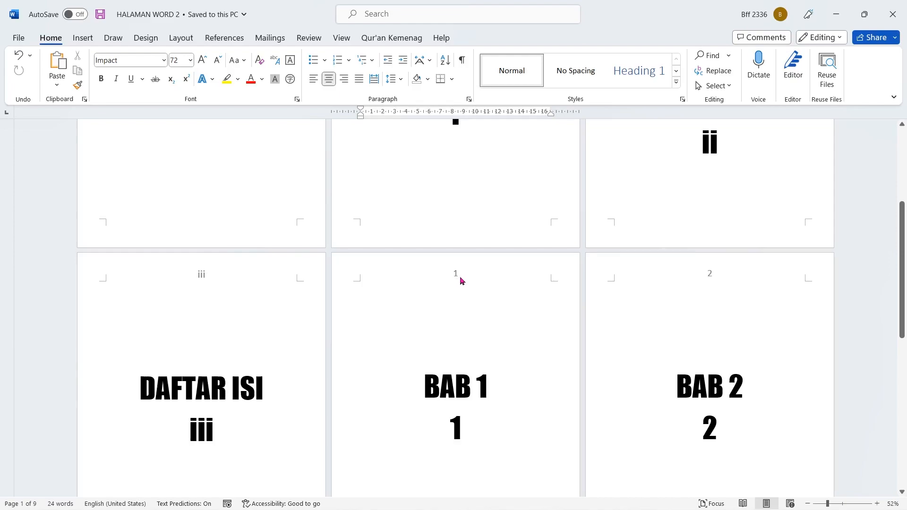
pyautogui.scroll(-6, 460, 279)
pyautogui.click(458, 325)
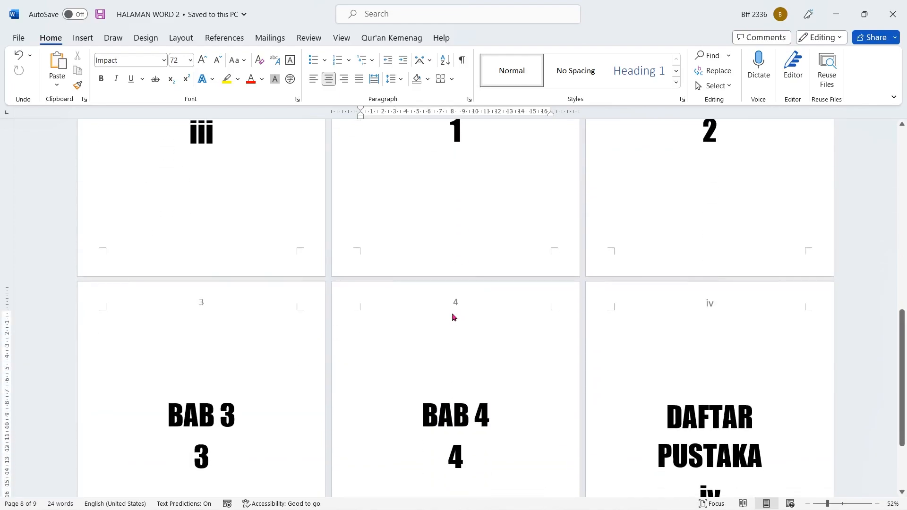
pyautogui.scroll(-3, 723, 336)
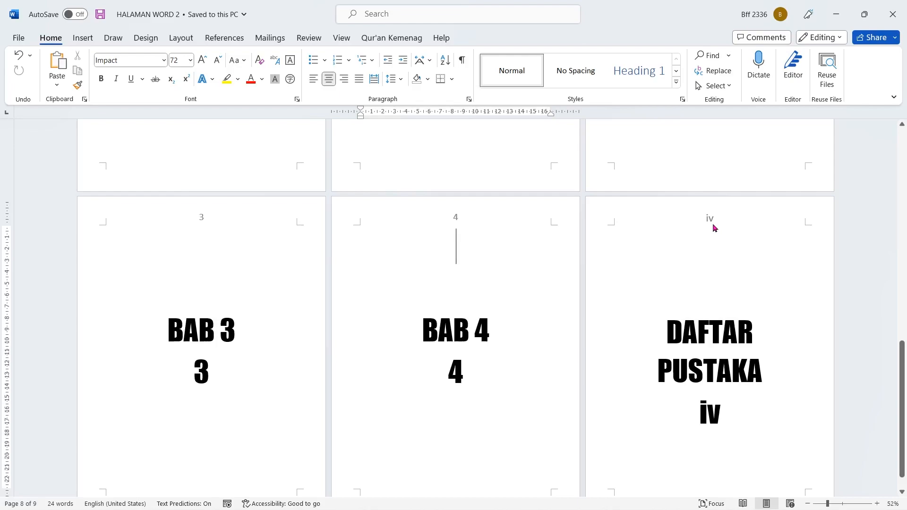
pyautogui.scroll(5, 691, 236)
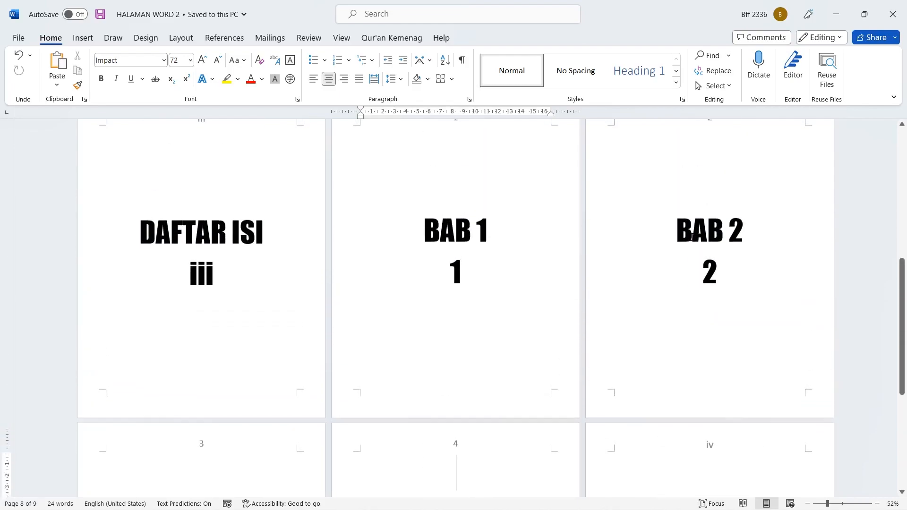
pyautogui.scroll(1, 175, 270)
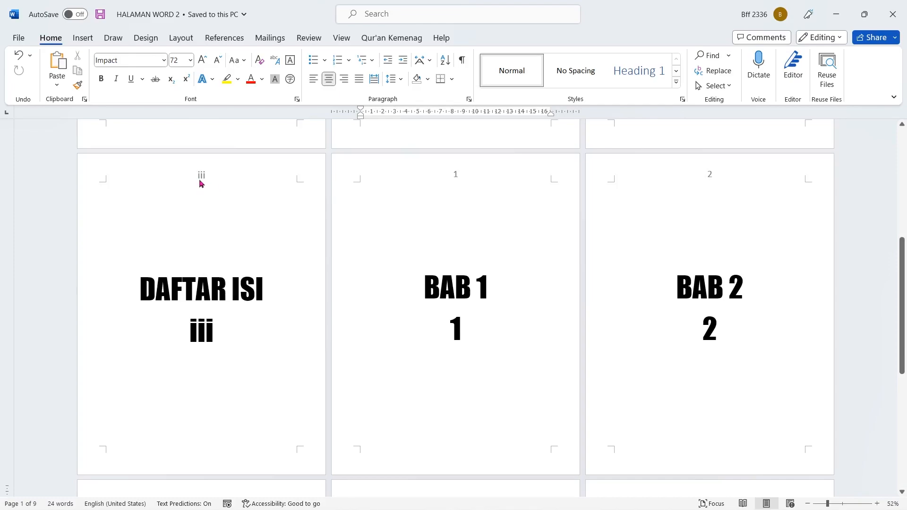
pyautogui.scroll(-5, 346, 316)
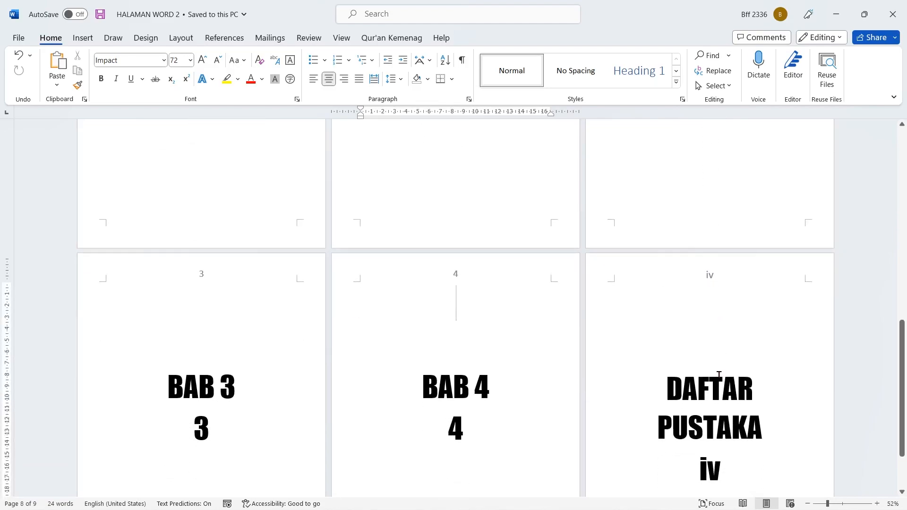
pyautogui.scroll(-2, 718, 375)
pyautogui.scroll(8, 719, 374)
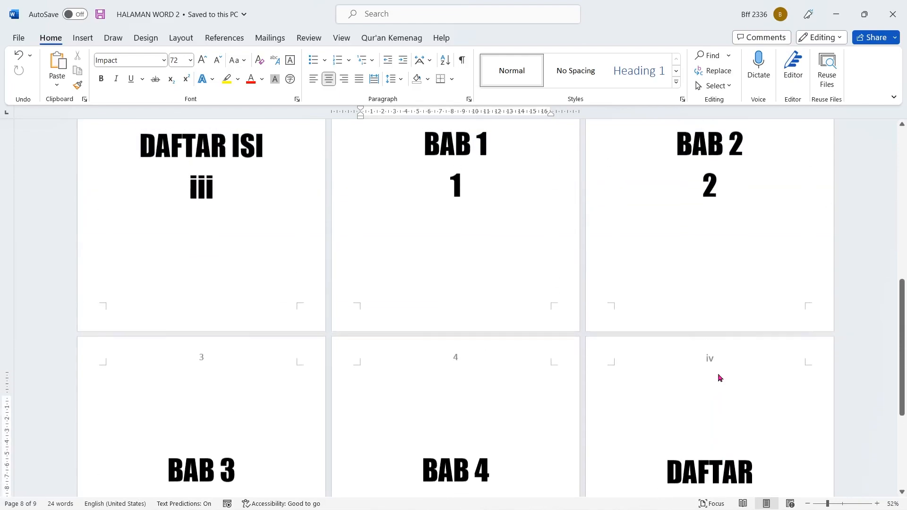
pyautogui.scroll(6, 718, 372)
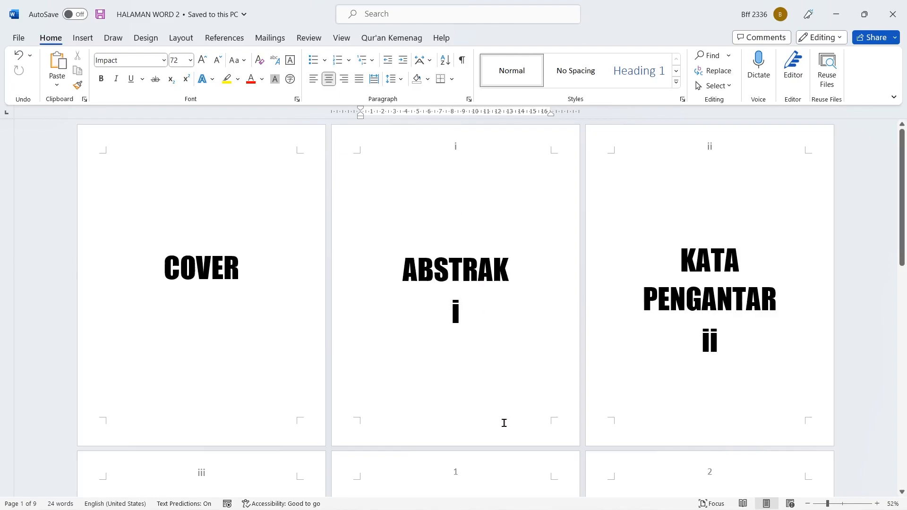
# Step: Switch to the HALAMAN WORD document and open the cover page's header for editing
pyautogui.moveTo(520, 509)
pyautogui.moveTo(487, 498)
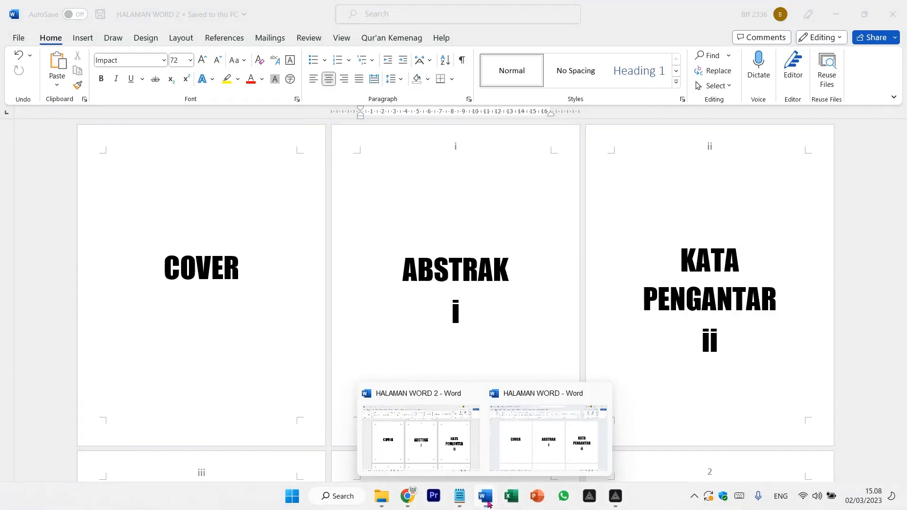
pyautogui.click(529, 460)
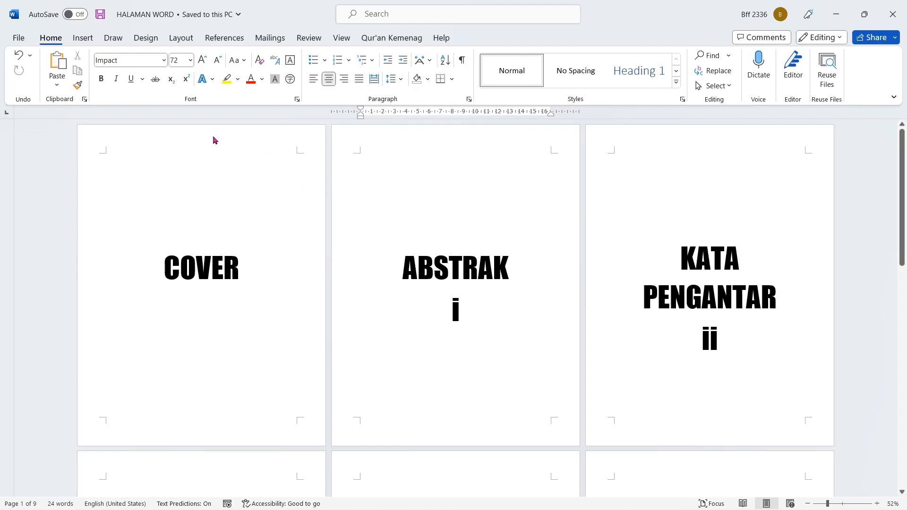
pyautogui.doubleClick(126, 134)
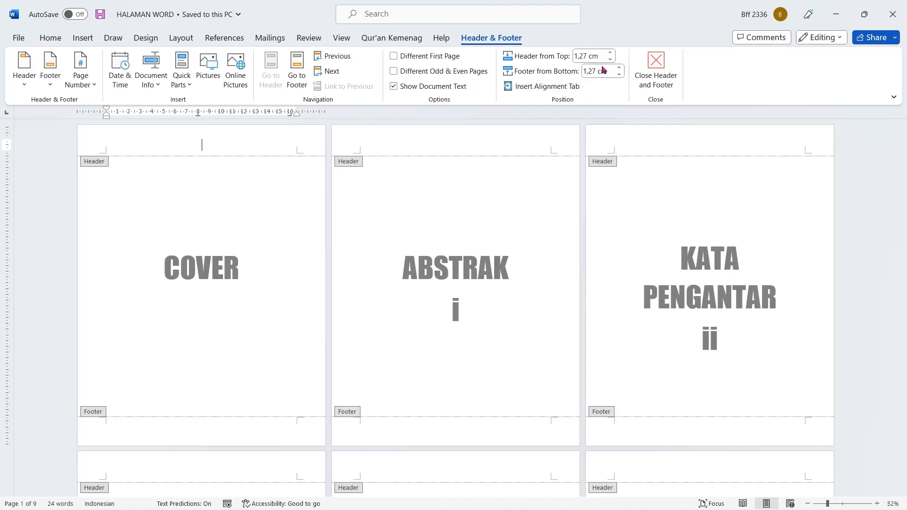
pyautogui.click(654, 71)
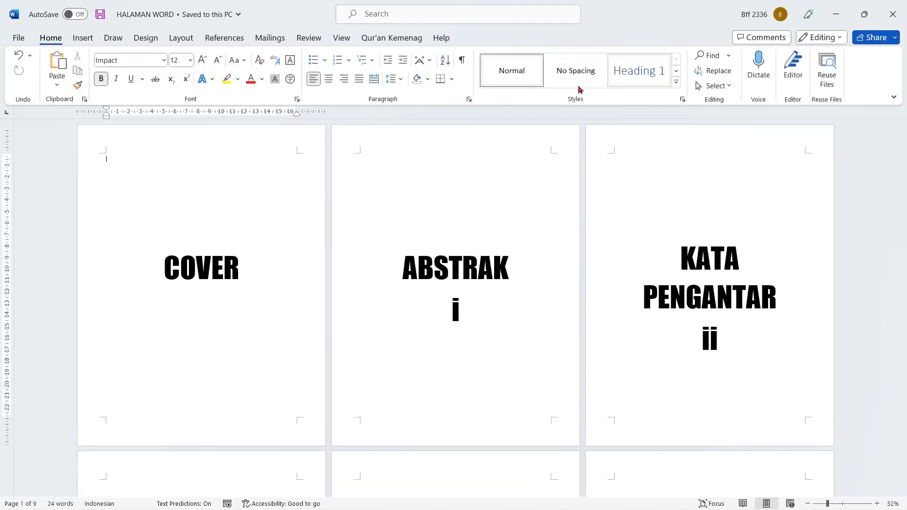
pyautogui.rightClick(237, 137)
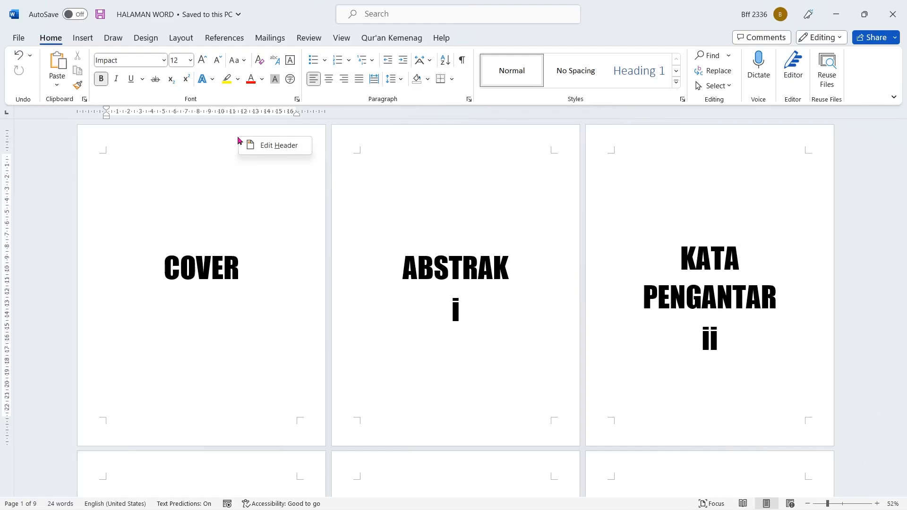
pyautogui.click(284, 146)
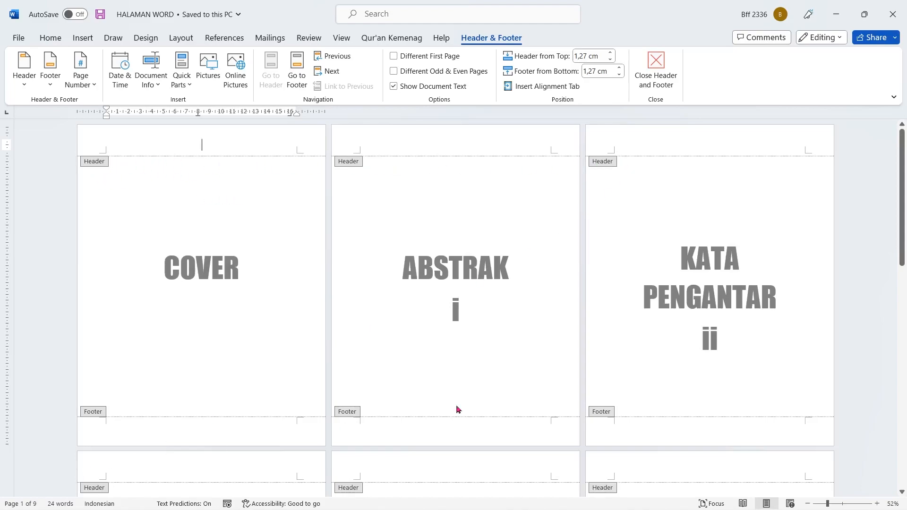
# Step: Insert centred page numbers at the top of the pages using the Nomor Biasa 2 design
pyautogui.scroll(-10, 436, 415)
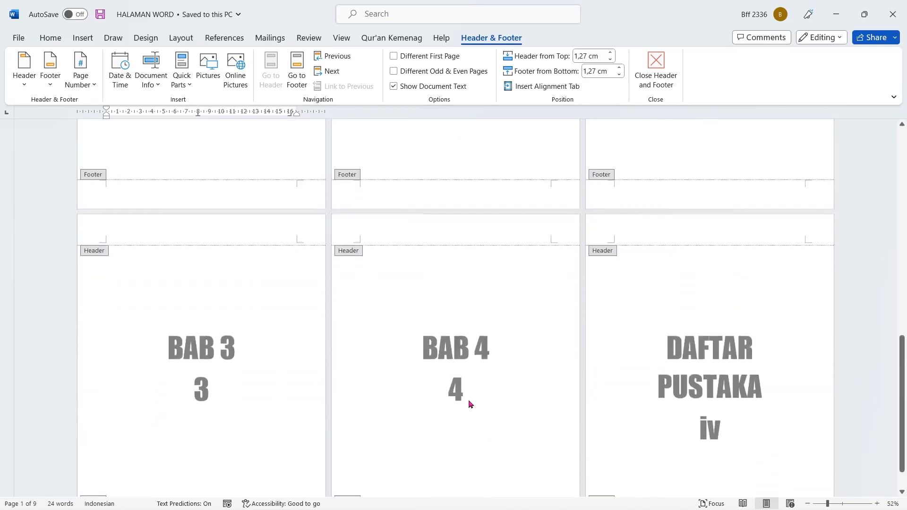
pyautogui.scroll(8, 471, 405)
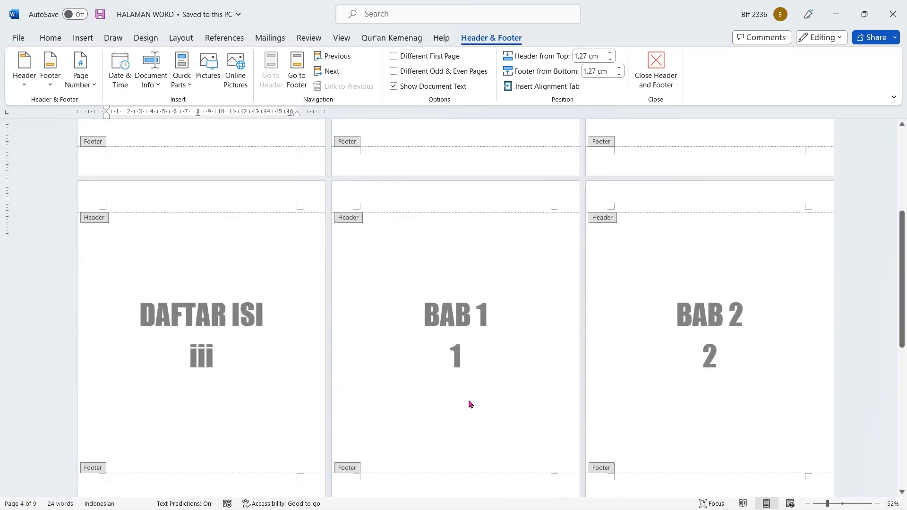
pyautogui.scroll(5, 469, 402)
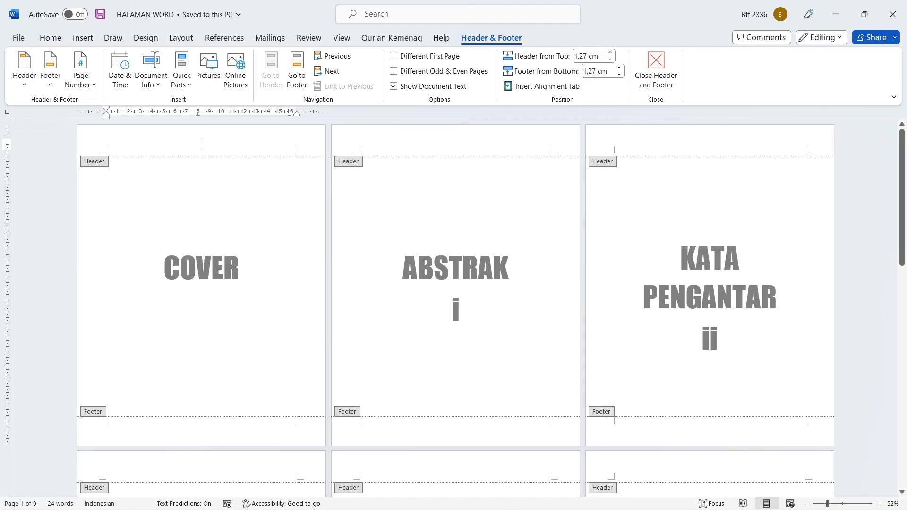
pyautogui.click(89, 86)
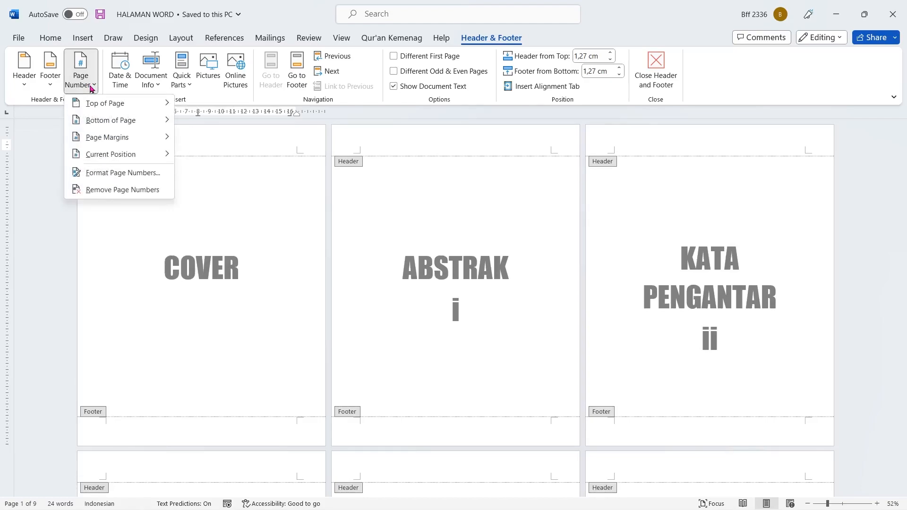
pyautogui.moveTo(92, 109)
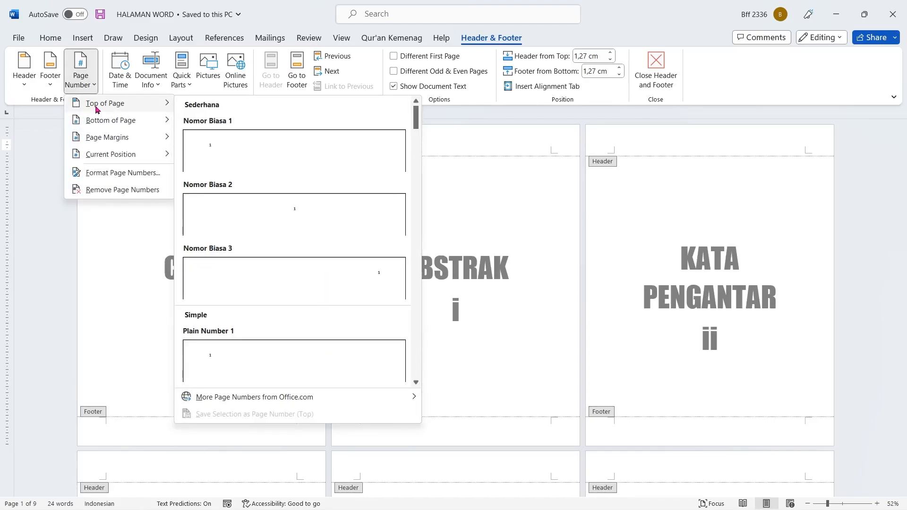
pyautogui.click(303, 223)
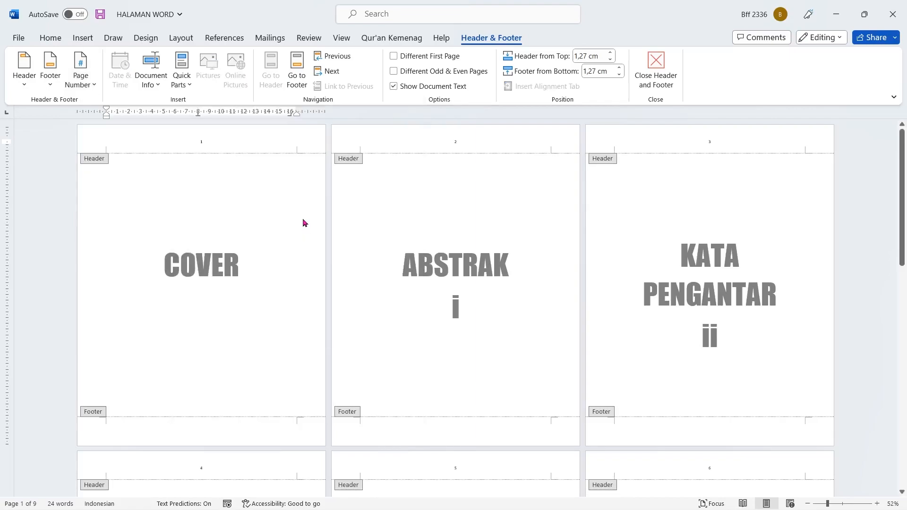
# Step: Set the font size of the page number in the cover page's header to 28
pyautogui.doubleClick(195, 140)
pyautogui.click(50, 37)
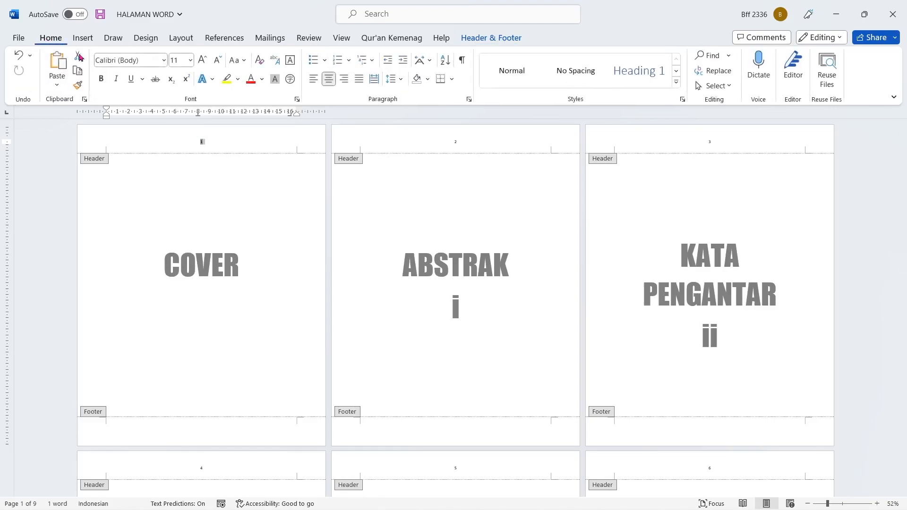
pyautogui.click(190, 60)
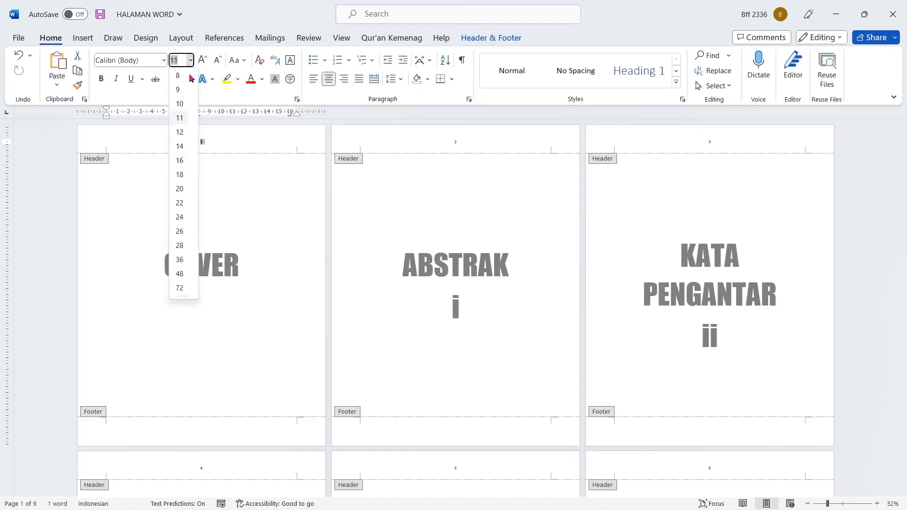
pyautogui.click(181, 245)
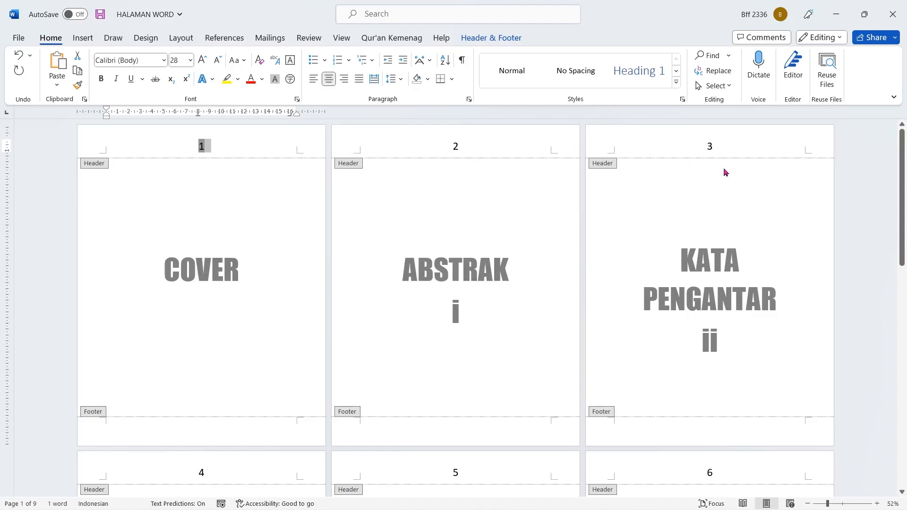
# Step: Check the header page numbers on all pages from the cover to DAFTAR PUSTAKA
pyautogui.scroll(-6, 724, 170)
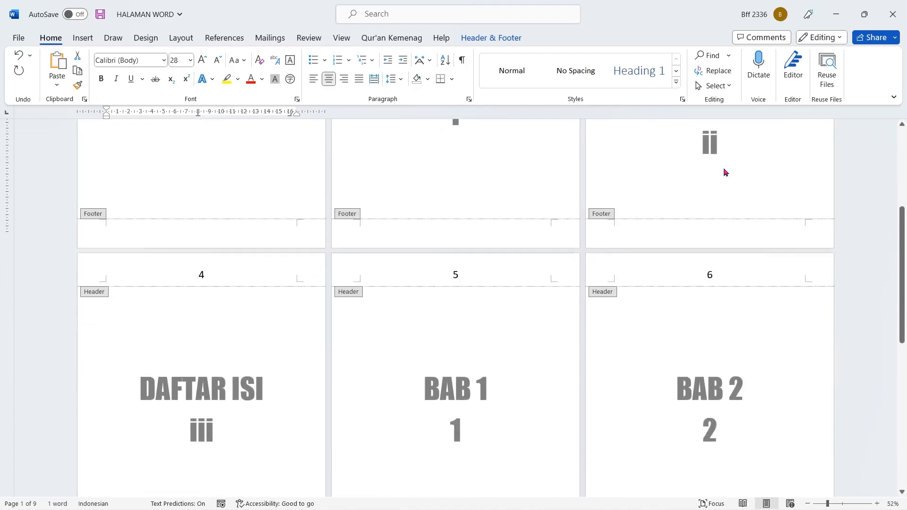
pyautogui.scroll(-6, 725, 170)
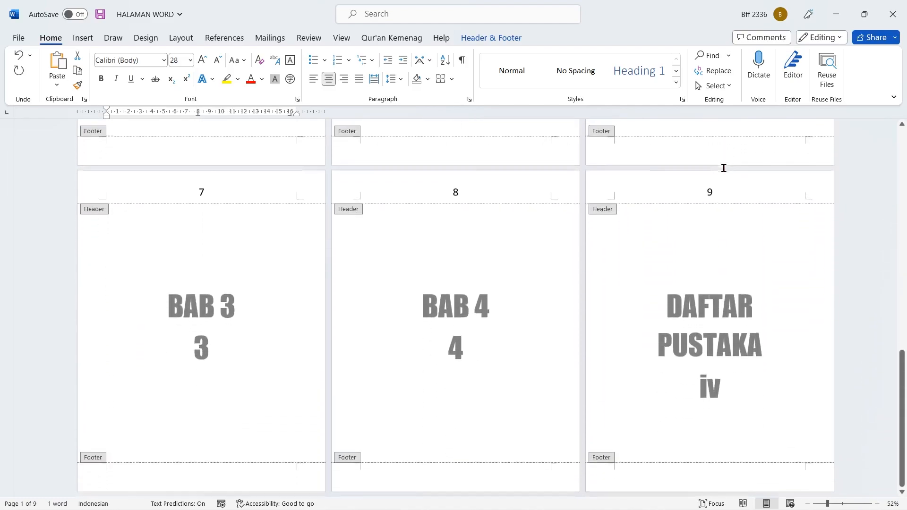
pyautogui.scroll(12, 723, 168)
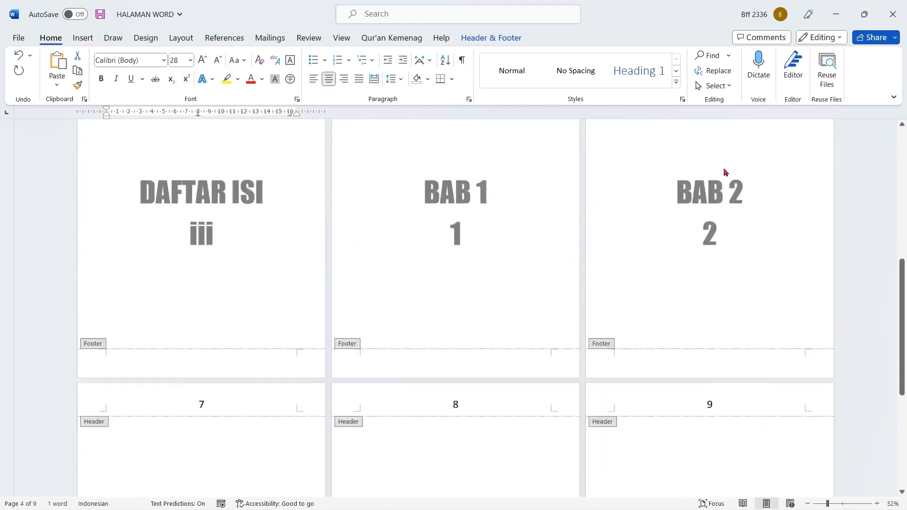
pyautogui.scroll(2, 725, 172)
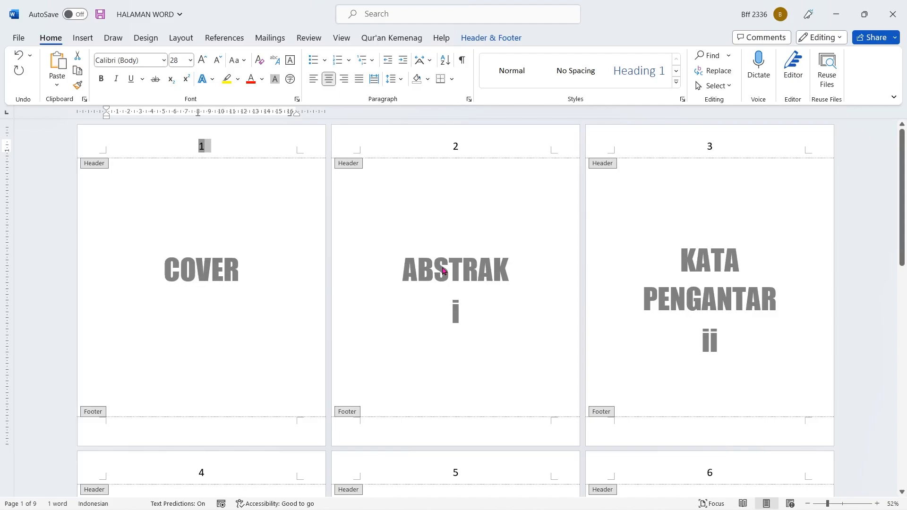
pyautogui.scroll(-4, 442, 269)
pyautogui.scroll(2, 240, 362)
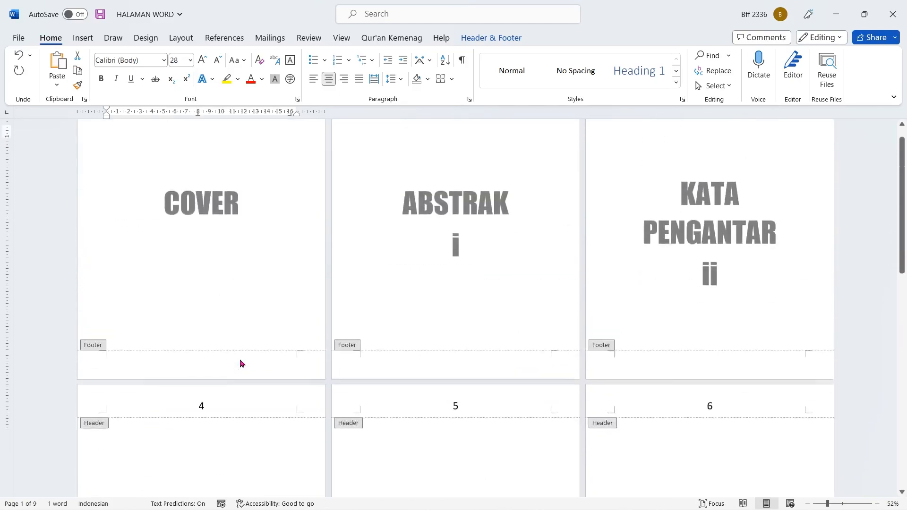
# Step: Delete the page number from the cover page's header and close header and footer editing
pyautogui.scroll(2, 239, 359)
pyautogui.scroll(-6, 466, 170)
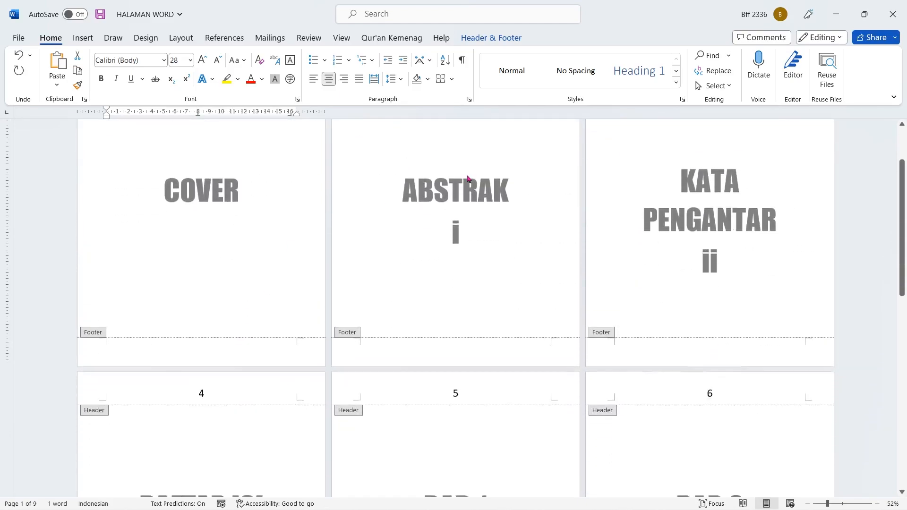
pyautogui.scroll(-4, 474, 273)
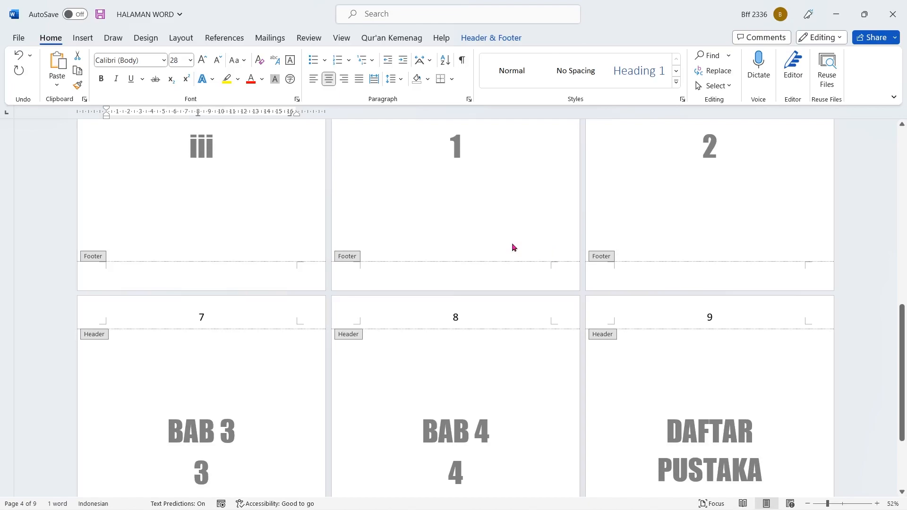
pyautogui.scroll(9, 513, 245)
pyautogui.scroll(3, 513, 247)
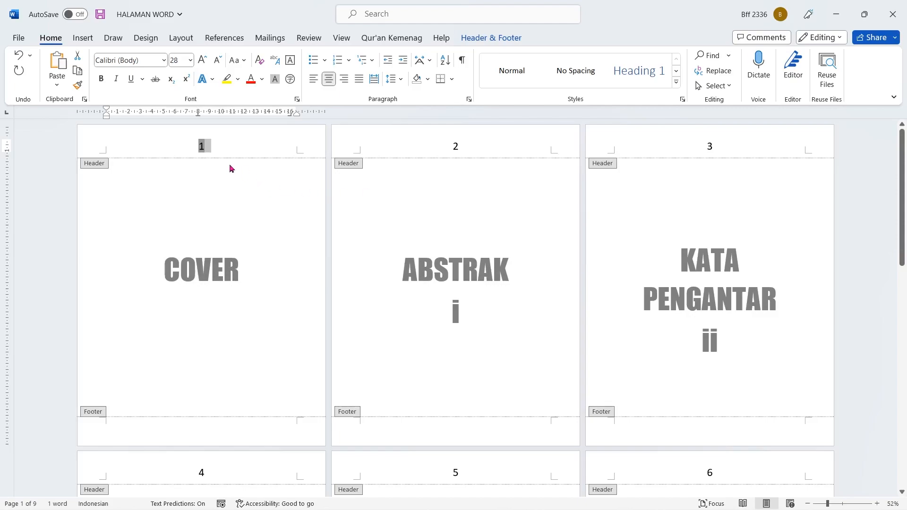
pyautogui.press('Delete')
pyautogui.click(491, 38)
pyautogui.click(655, 74)
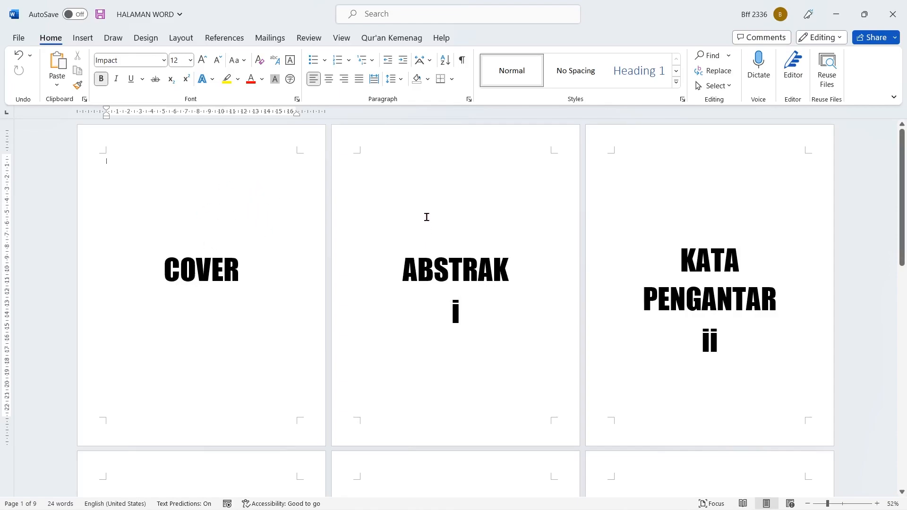
# Step: Review the pages from COVER to DAFTAR PUSTAKA to identify where the page numbering style has to change
pyautogui.click(431, 203)
pyautogui.scroll(-1, 431, 202)
pyautogui.scroll(-4, 431, 202)
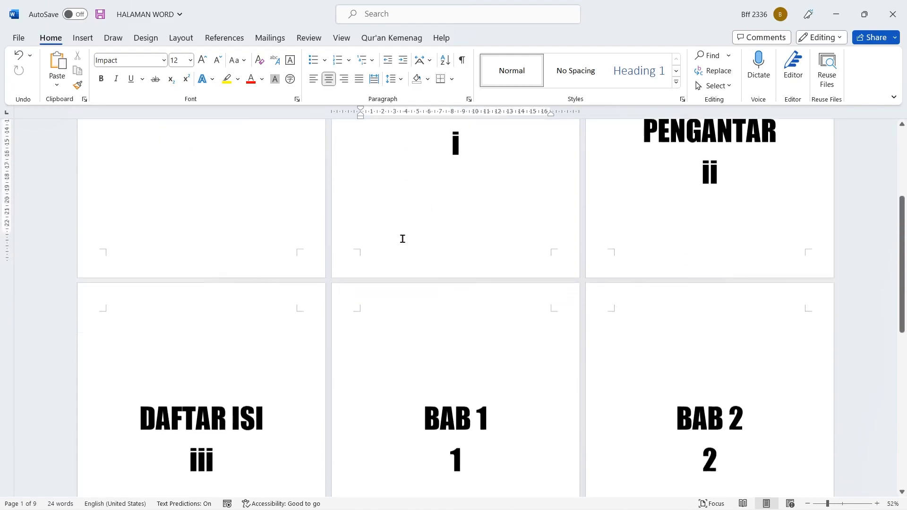
pyautogui.click(279, 376)
pyautogui.scroll(3, 288, 355)
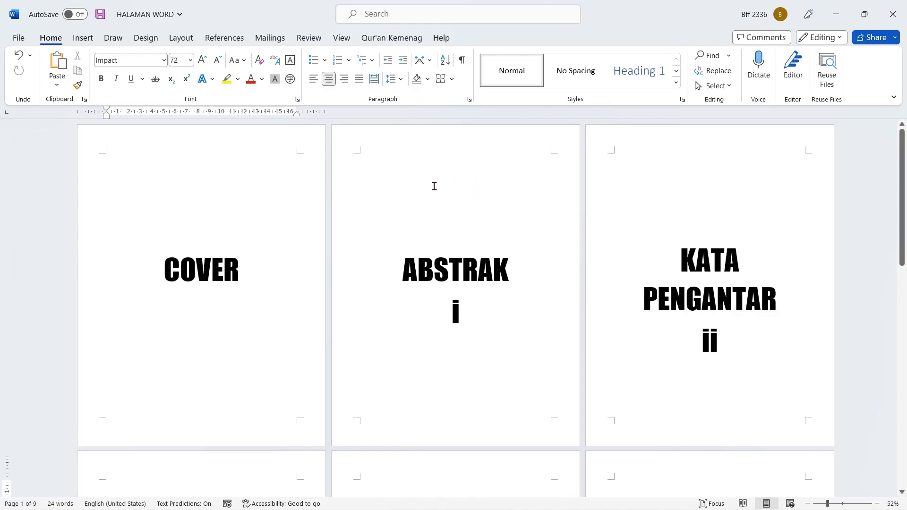
pyautogui.scroll(-5, 691, 199)
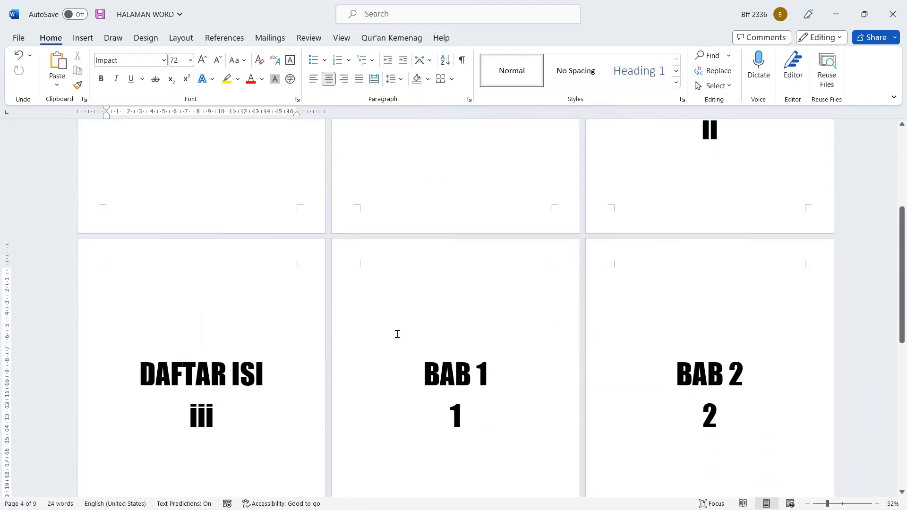
pyautogui.click(440, 304)
pyautogui.scroll(-8, 440, 303)
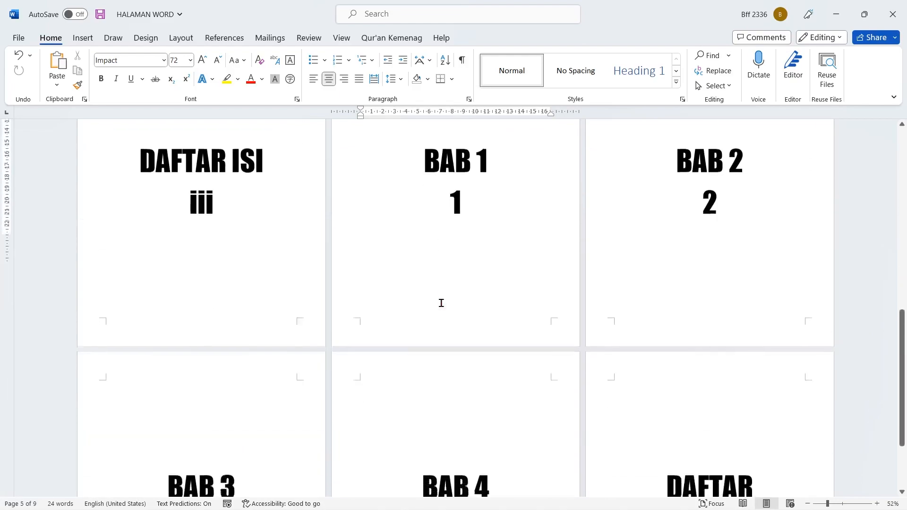
pyautogui.scroll(8, 421, 306)
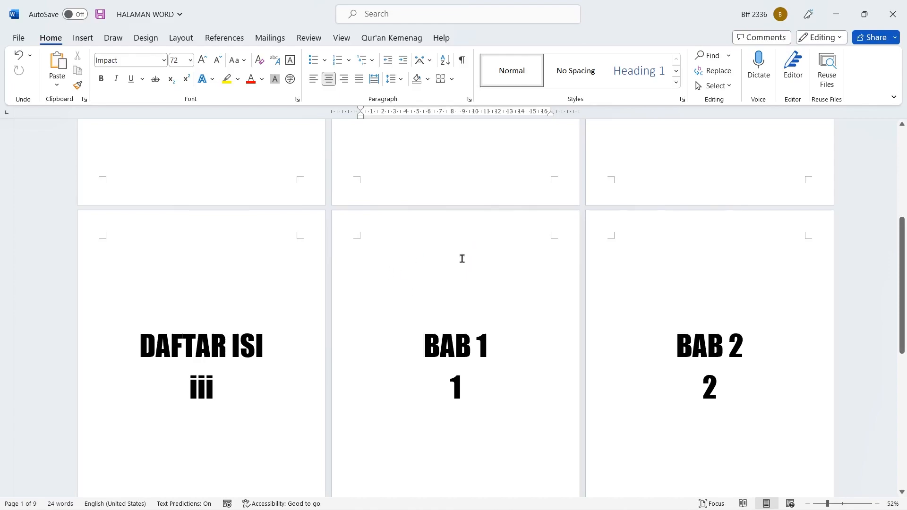
pyautogui.scroll(-8, 467, 275)
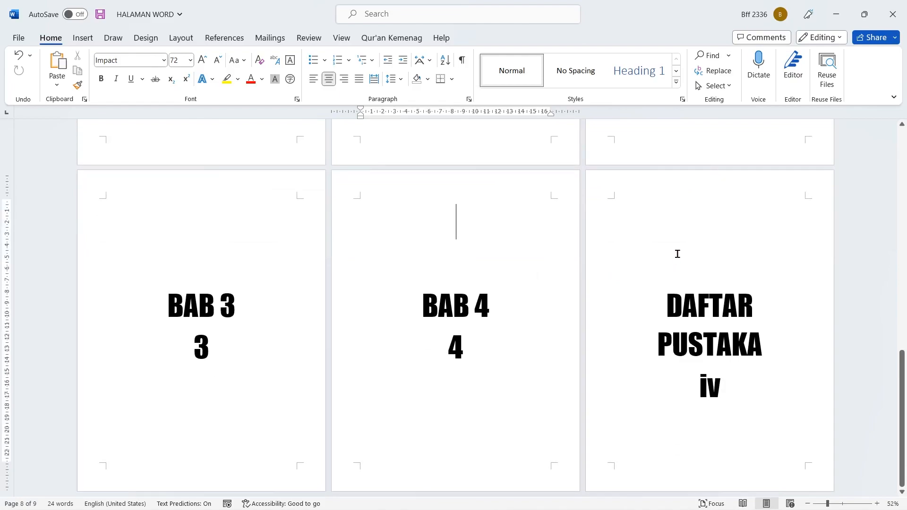
pyautogui.click(677, 254)
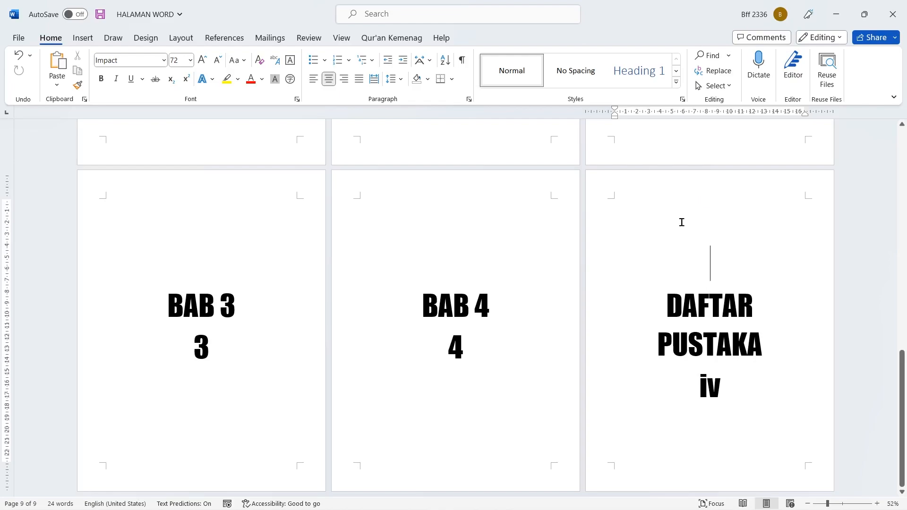
pyautogui.scroll(10, 674, 227)
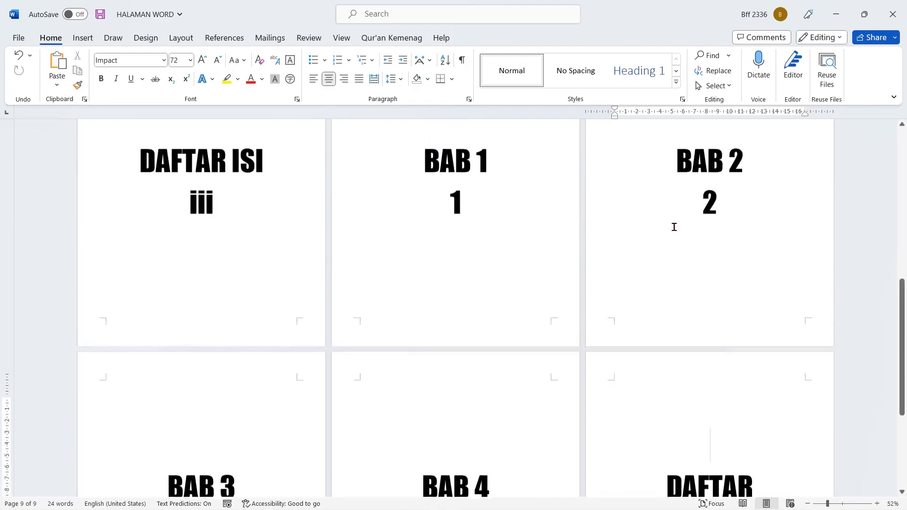
pyautogui.scroll(4, 673, 226)
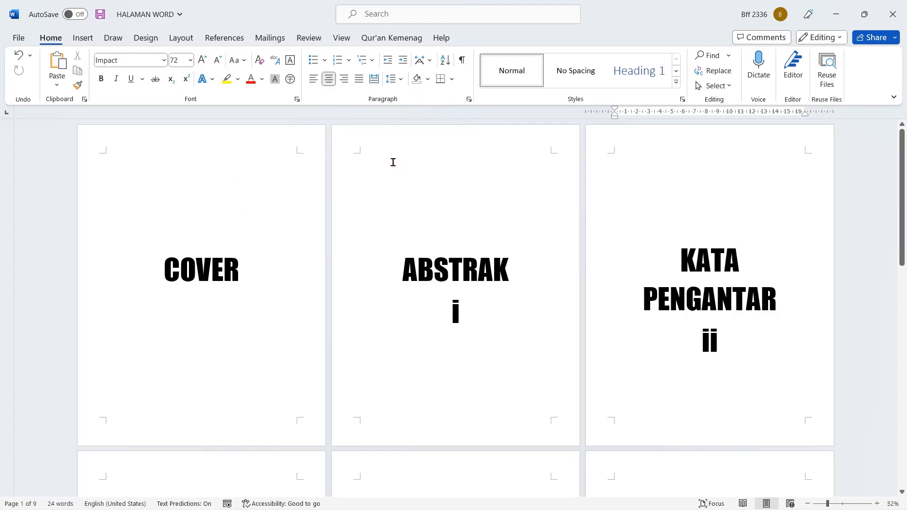
# Step: Insert a Next Page section break at the very start of the ABSTRAK page
pyautogui.click(363, 158)
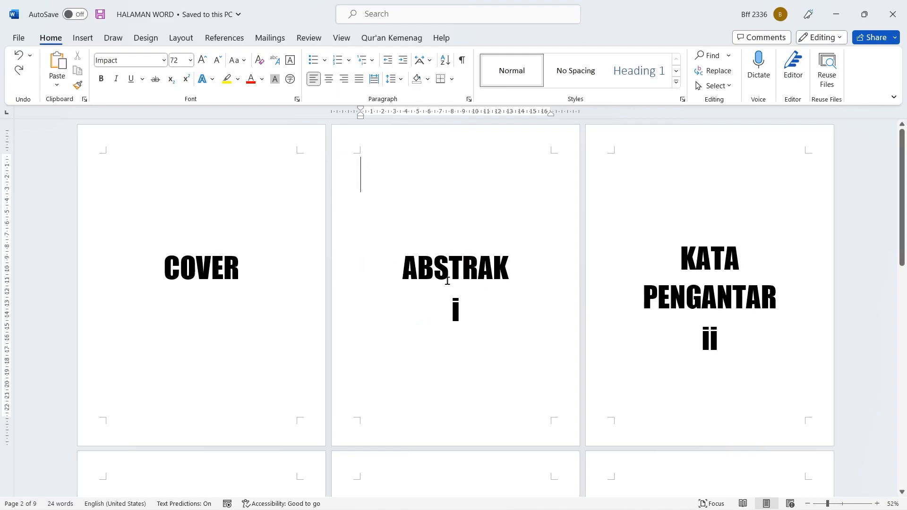
pyautogui.click(182, 40)
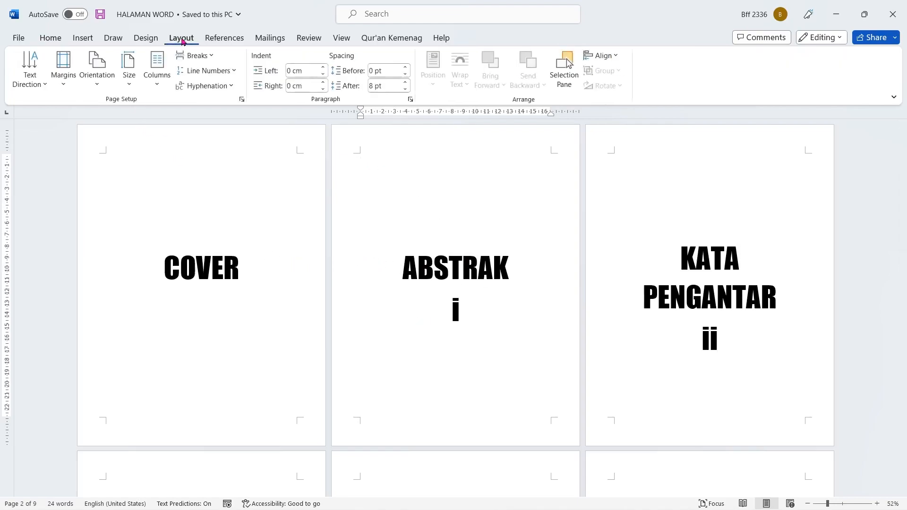
pyautogui.click(212, 58)
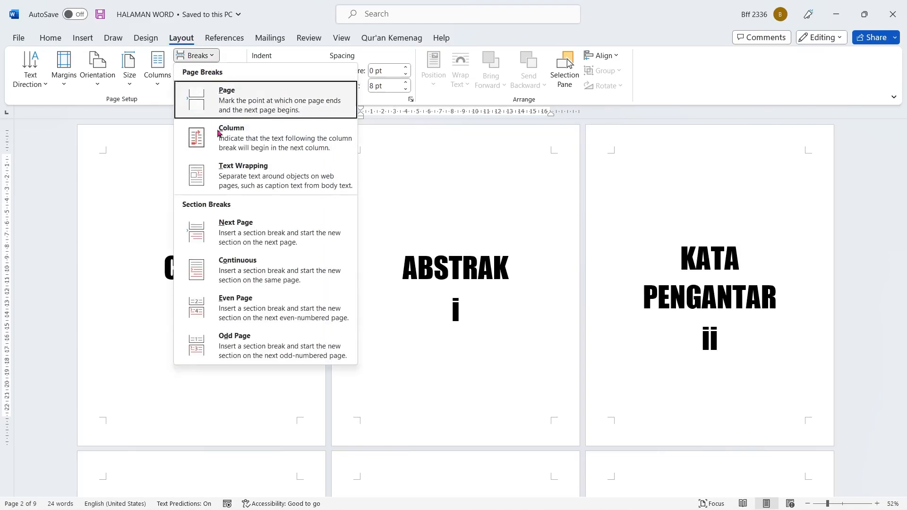
pyautogui.click(236, 225)
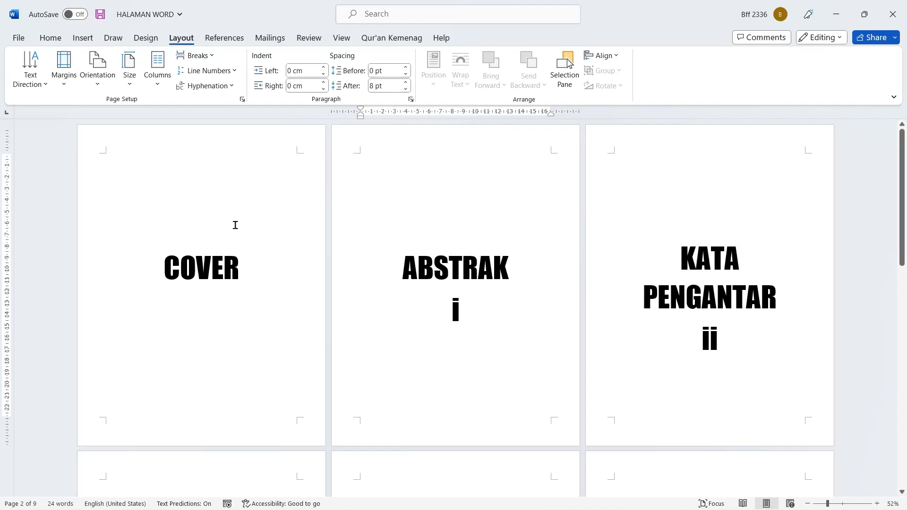
# Step: Open the ABSTRAK page's header, check the section labels throughout the document, and close header editing
pyautogui.rightClick(418, 140)
pyautogui.click(445, 150)
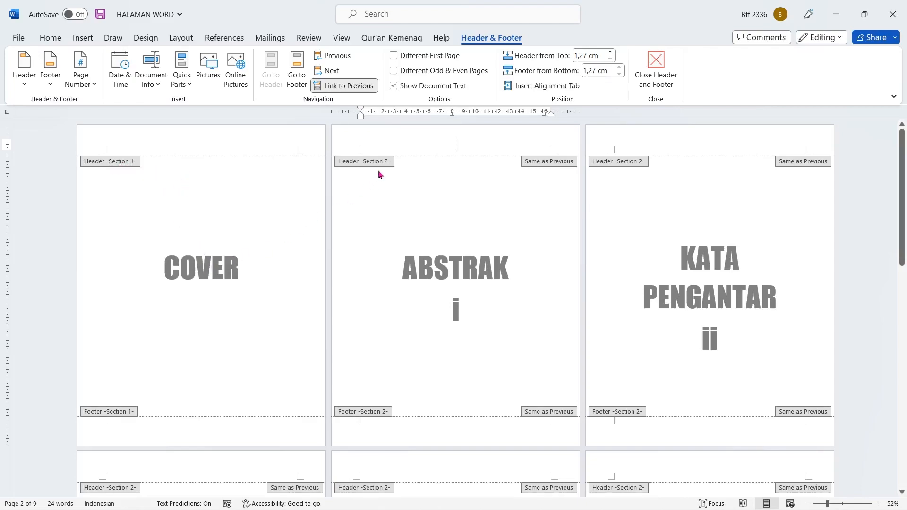
pyautogui.scroll(-10, 469, 238)
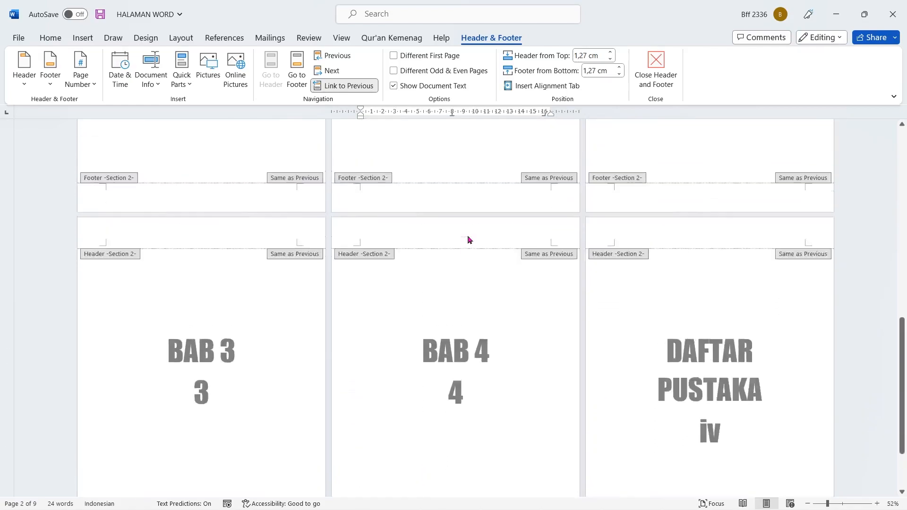
pyautogui.scroll(5, 469, 239)
pyautogui.scroll(4, 469, 240)
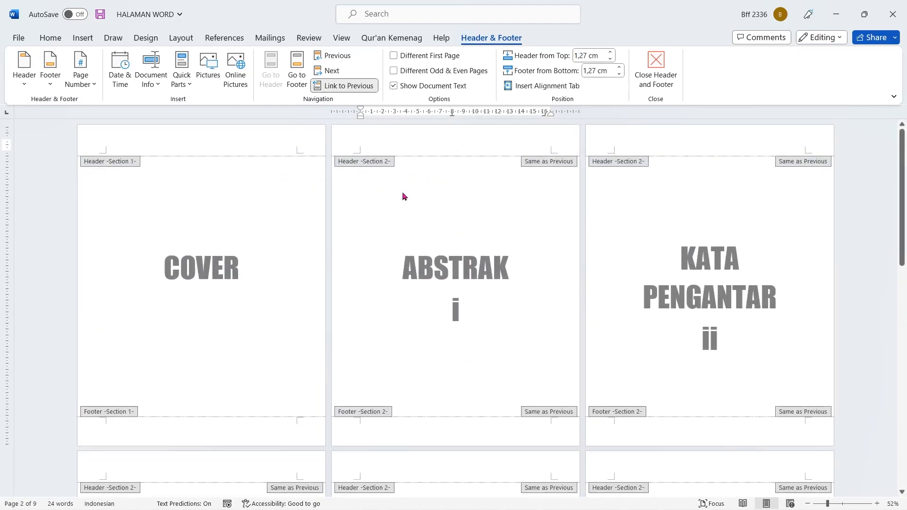
pyautogui.scroll(-5, 400, 213)
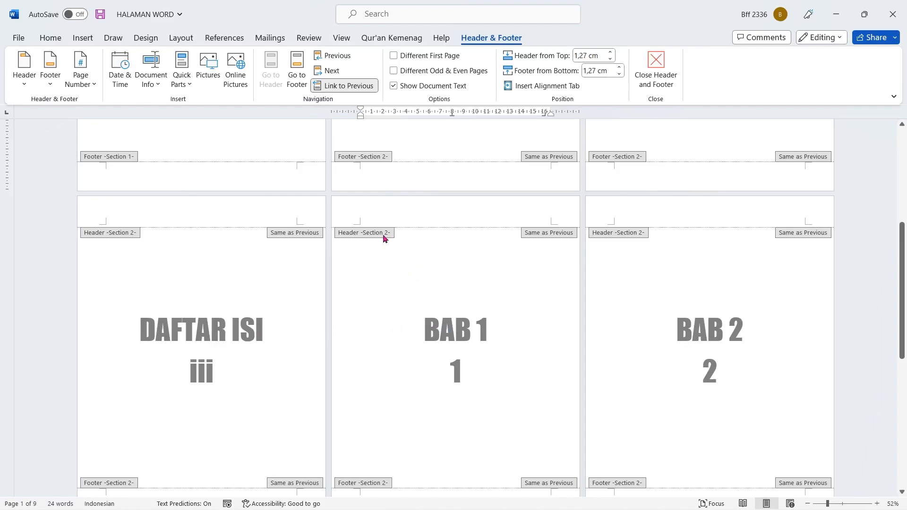
pyautogui.click(650, 76)
# Step: Left-align the empty first line of the BAB 1 page and insert a Next Page section break there
pyautogui.scroll(-10, 464, 254)
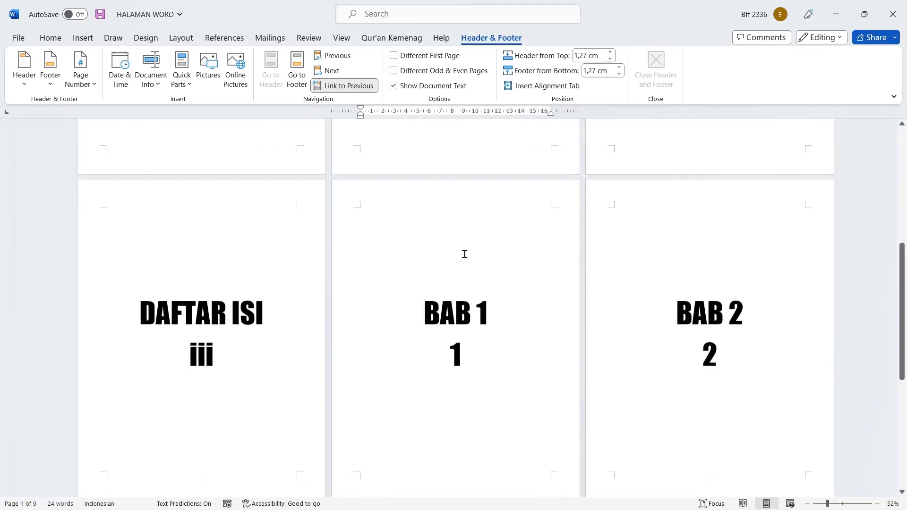
pyautogui.click(364, 156)
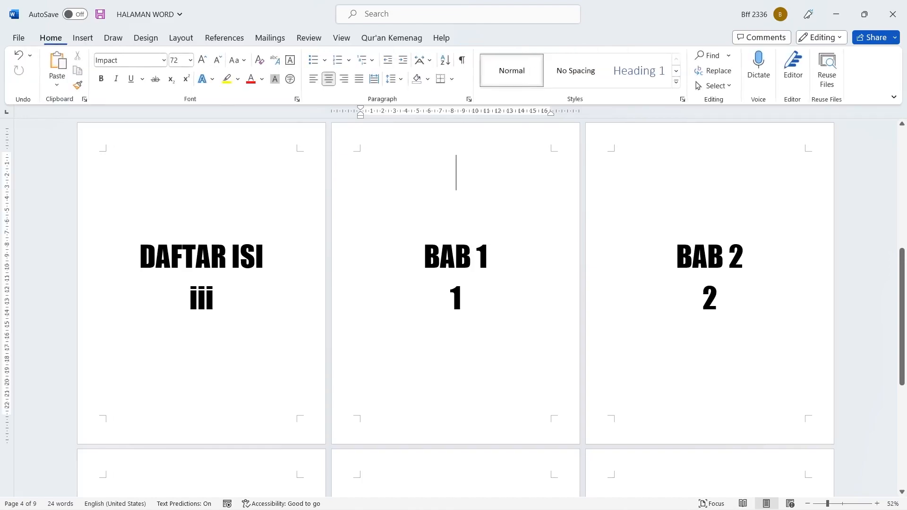
pyautogui.doubleClick(362, 155)
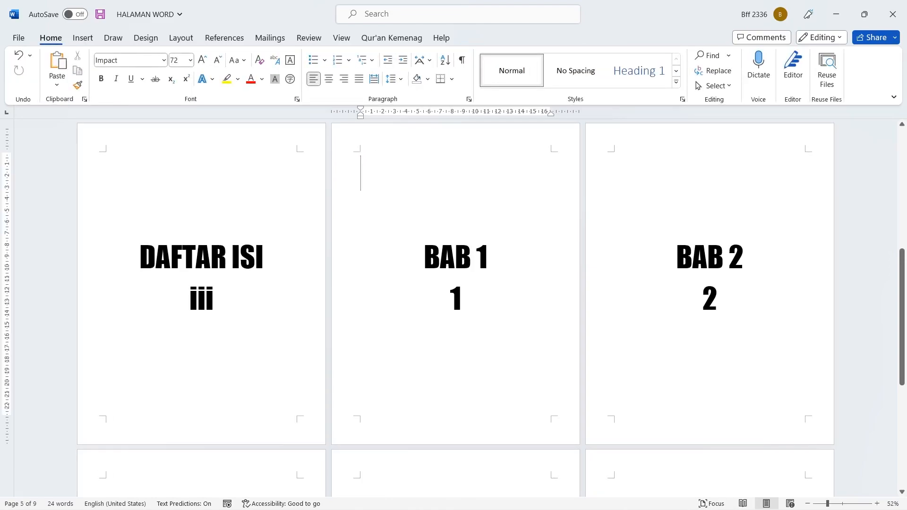
pyautogui.hotkey('ctrl', 'z')
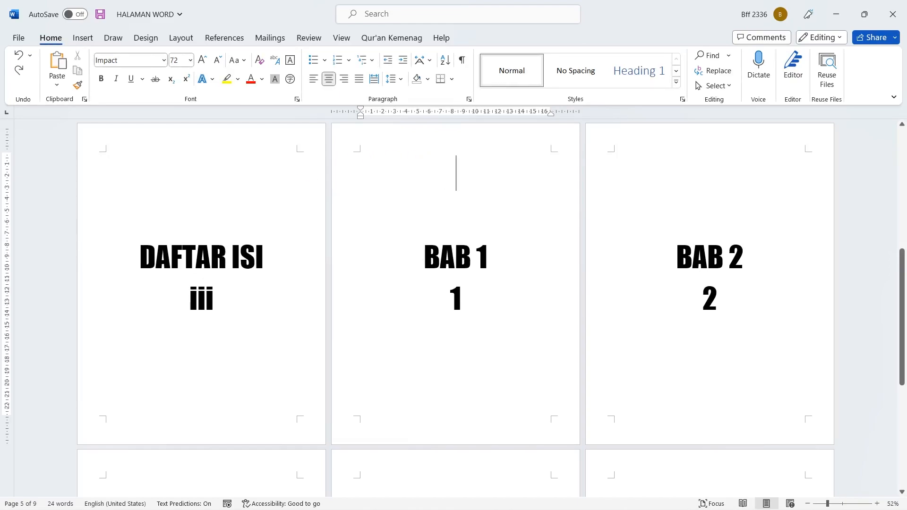
pyautogui.hotkey('ctrl', 'l')
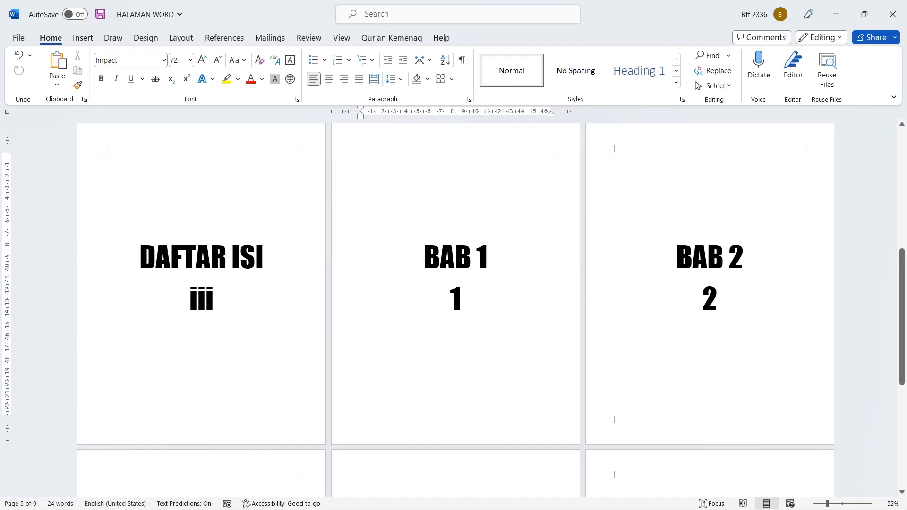
pyautogui.click(181, 38)
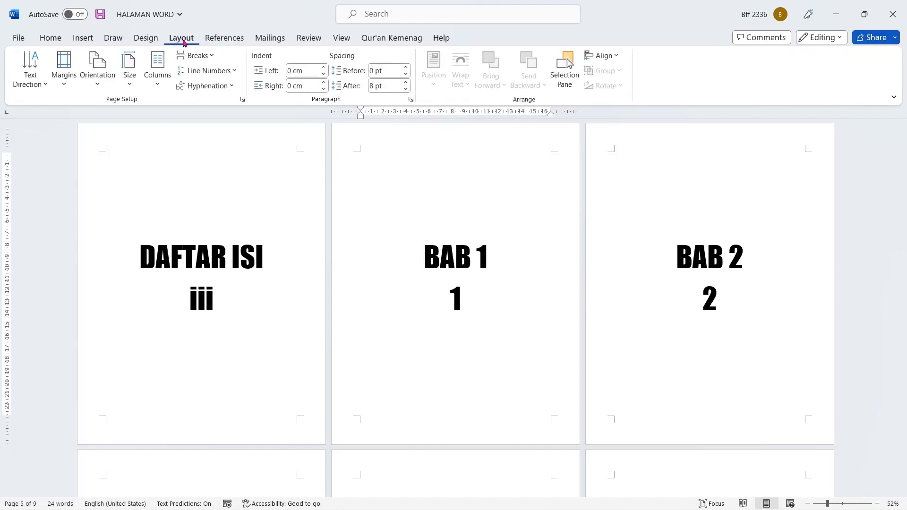
pyautogui.click(212, 56)
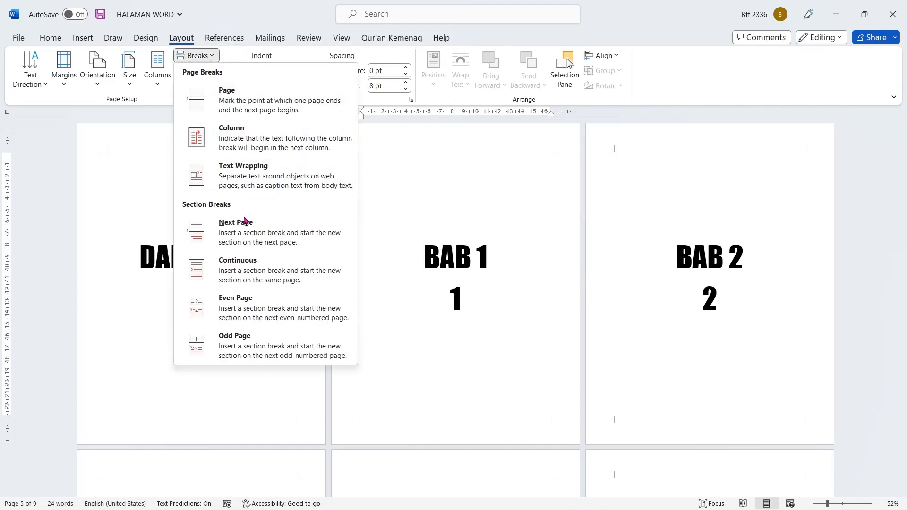
pyautogui.click(246, 233)
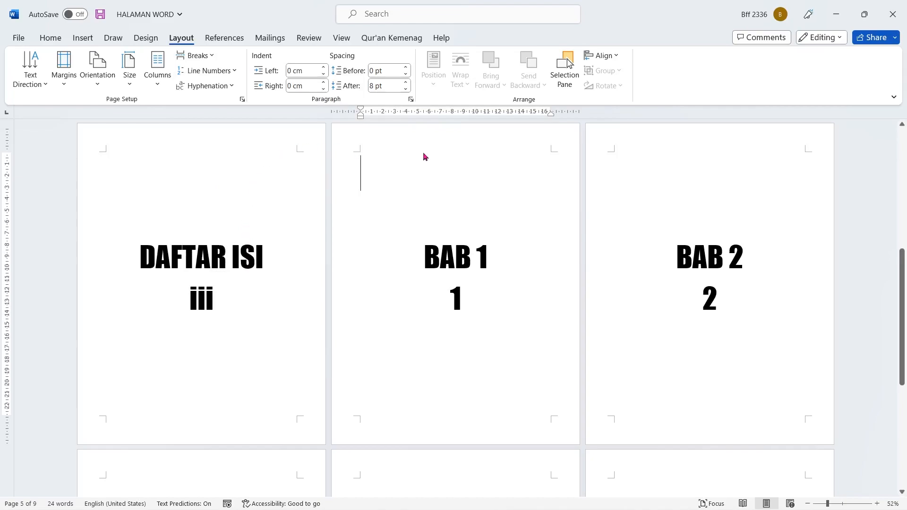
# Step: Open the BAB 1 page's header and check the section labels on all pages from COVER to DAFTAR PUSTAKA
pyautogui.rightClick(407, 142)
pyautogui.click(441, 150)
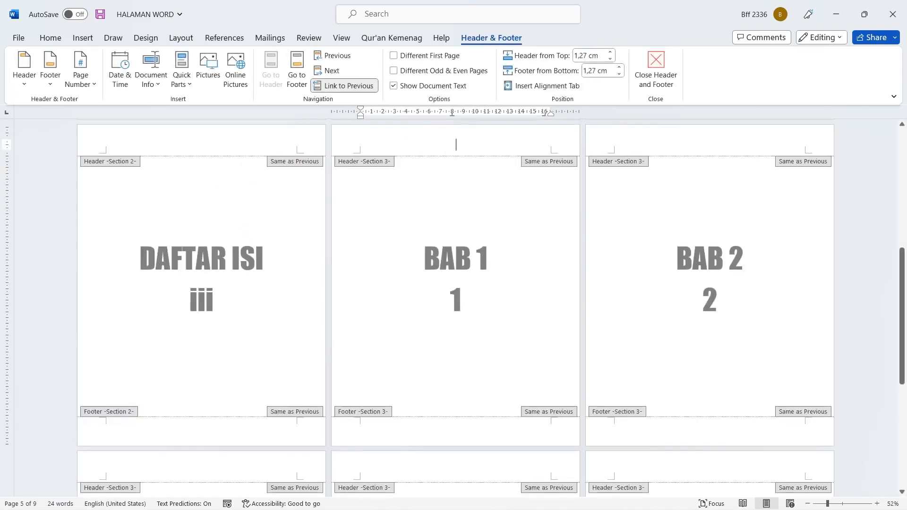
pyautogui.scroll(2, 426, 186)
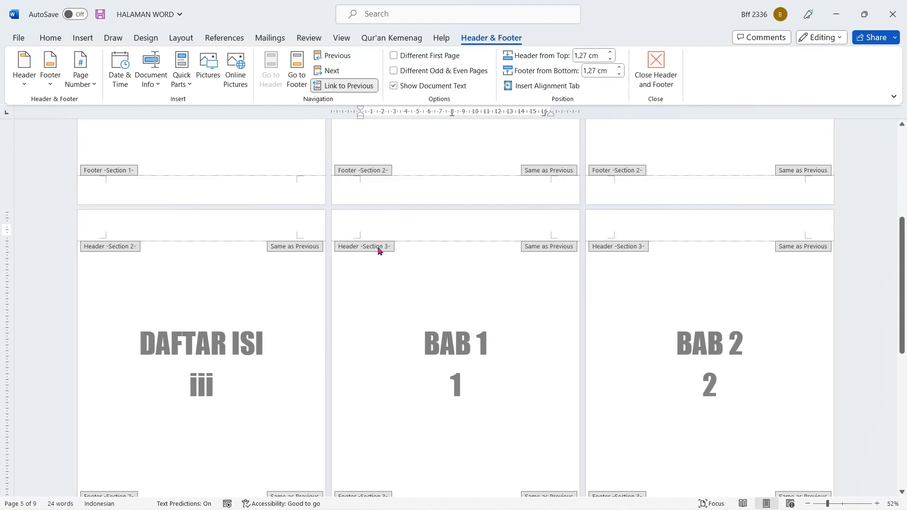
pyautogui.scroll(5, 378, 249)
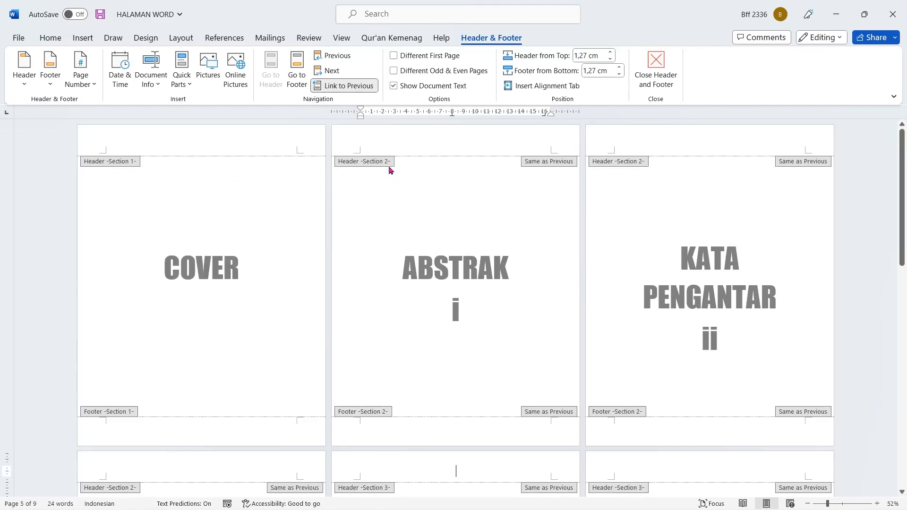
pyautogui.scroll(-3, 437, 267)
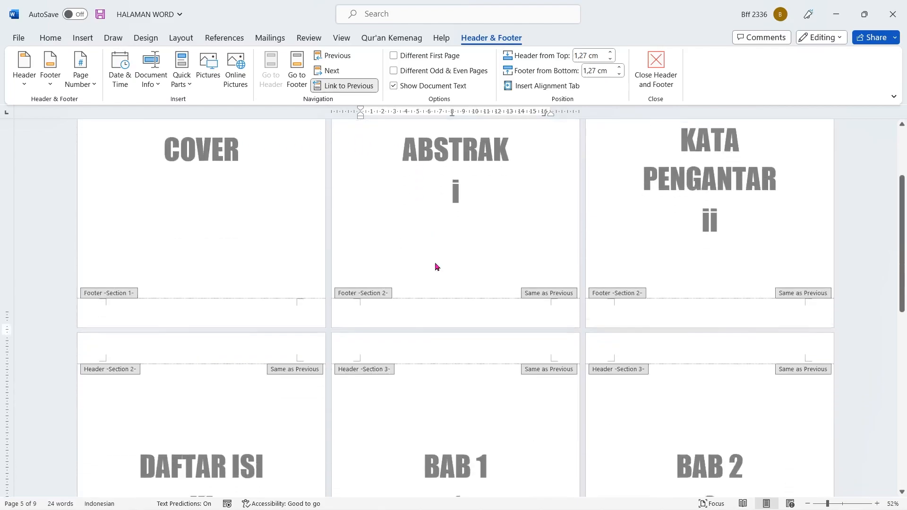
pyautogui.scroll(-2, 436, 267)
pyautogui.scroll(-3, 461, 312)
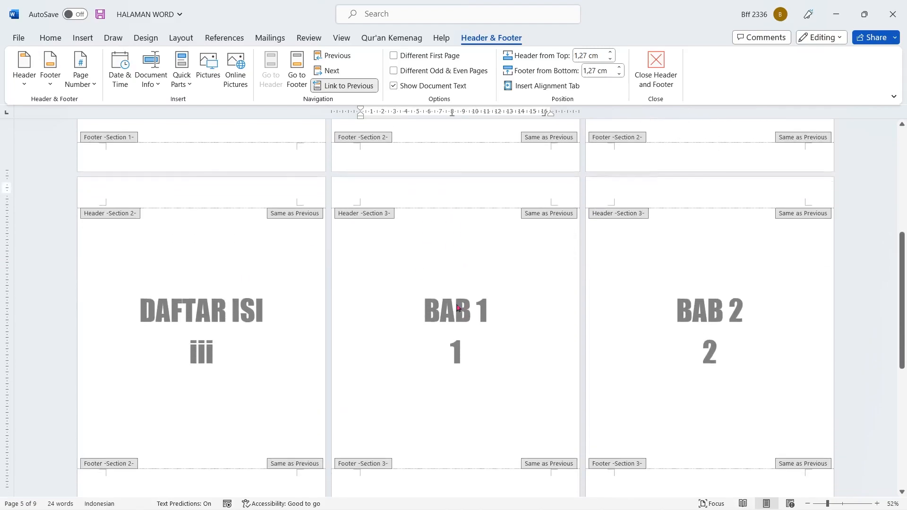
pyautogui.scroll(-9, 450, 309)
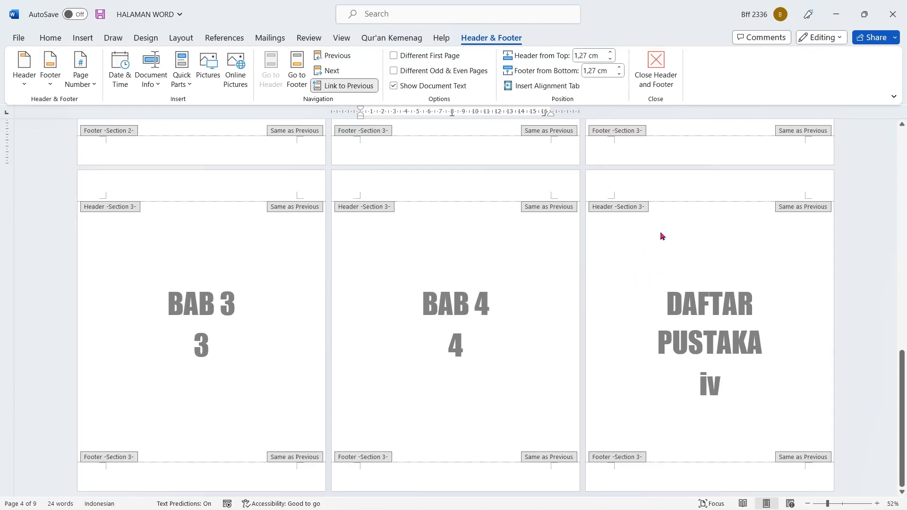
# Step: Close header editing, left-align the empty first line of the DAFTAR PUSTAKA page, and insert a Next Page section break there
pyautogui.click(668, 81)
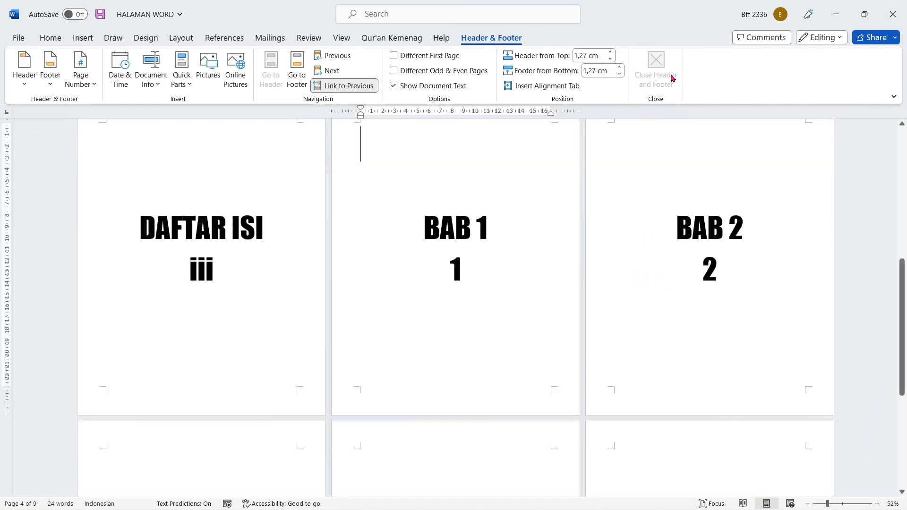
pyautogui.scroll(-2, 674, 247)
pyautogui.scroll(-3, 674, 256)
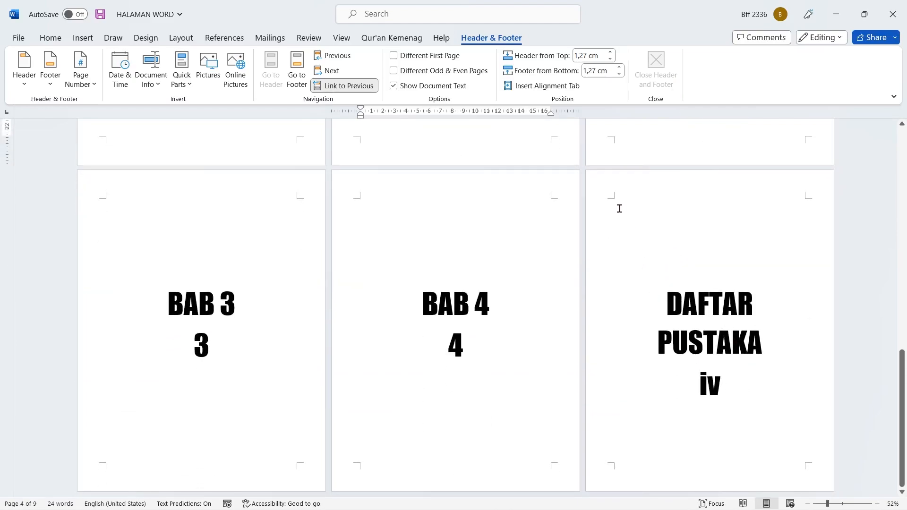
pyautogui.click(710, 220)
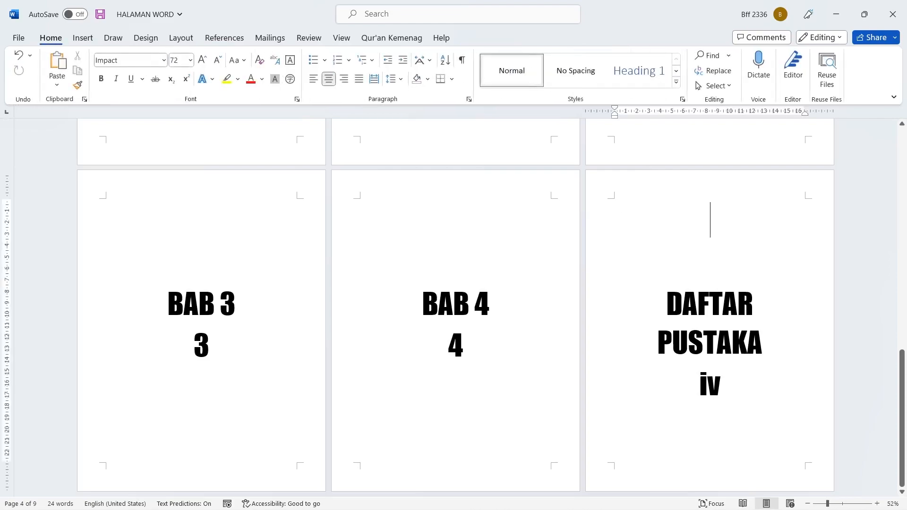
pyautogui.hotkey('ctrl', 'l')
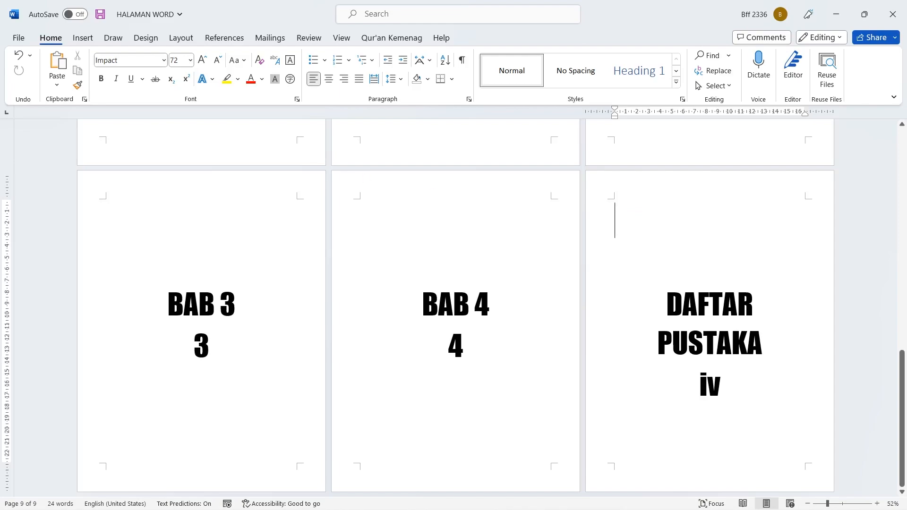
pyautogui.click(182, 39)
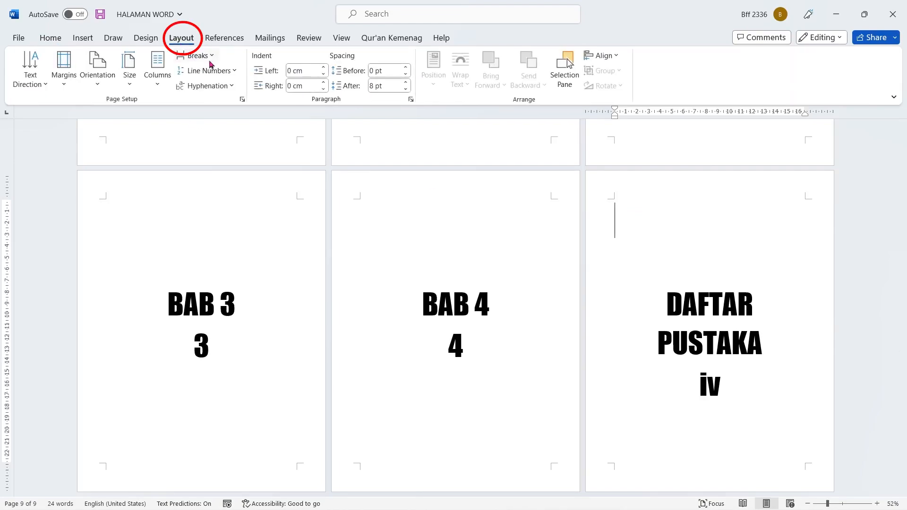
pyautogui.click(197, 55)
pyautogui.click(232, 225)
# Step: Open the header for editing, check the section labels on all pages from COVER to DAFTAR PUSTAKA, and close header editing
pyautogui.rightClick(457, 185)
pyautogui.click(494, 194)
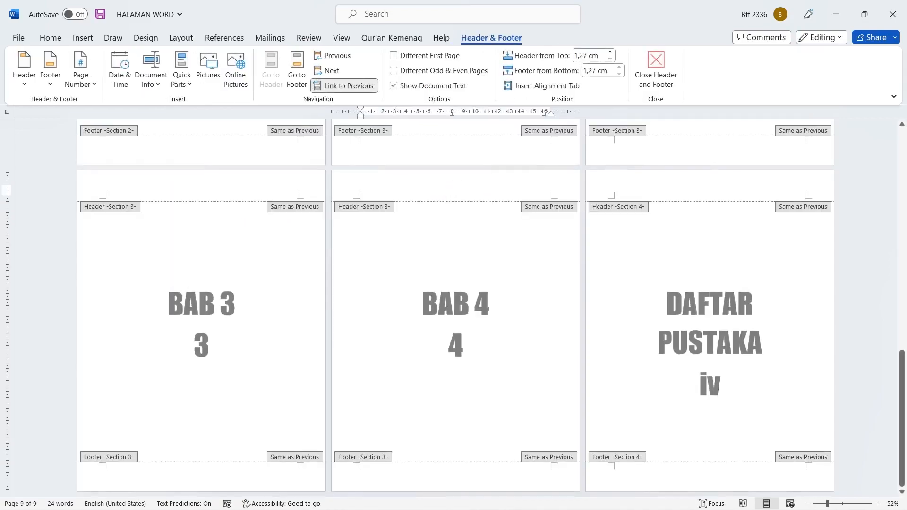
pyautogui.scroll(5, 455, 277)
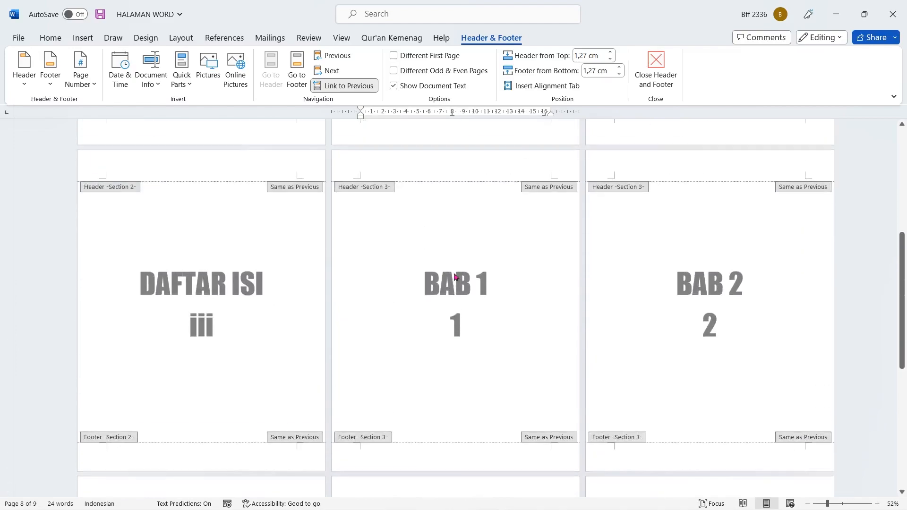
pyautogui.scroll(5, 455, 277)
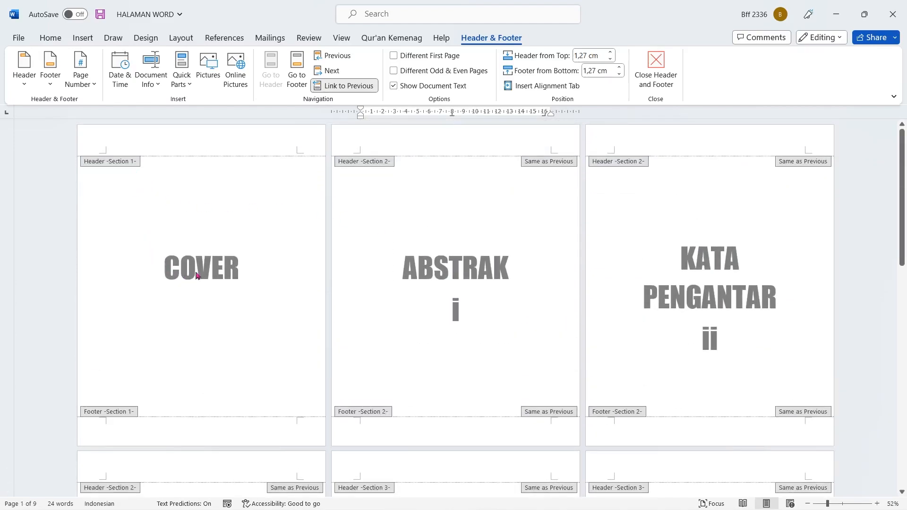
pyautogui.scroll(-4, 441, 266)
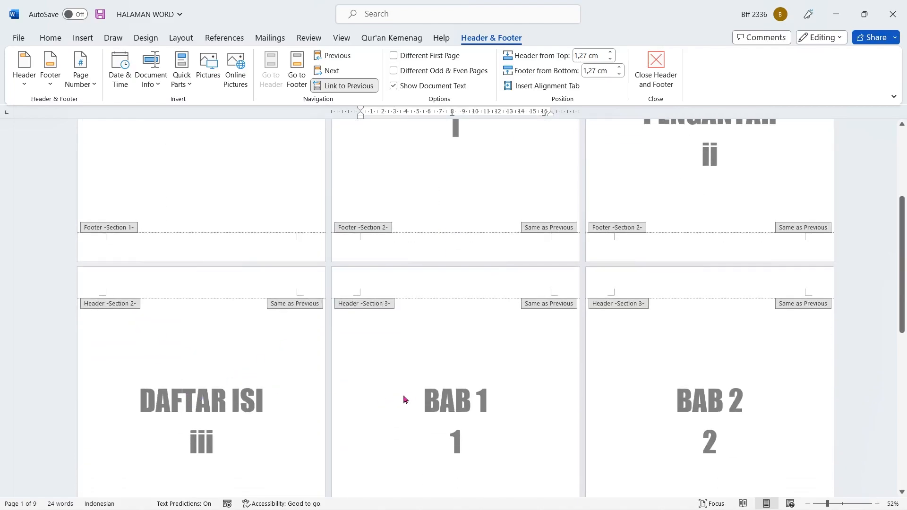
pyautogui.scroll(-3, 418, 387)
pyautogui.scroll(-4, 418, 387)
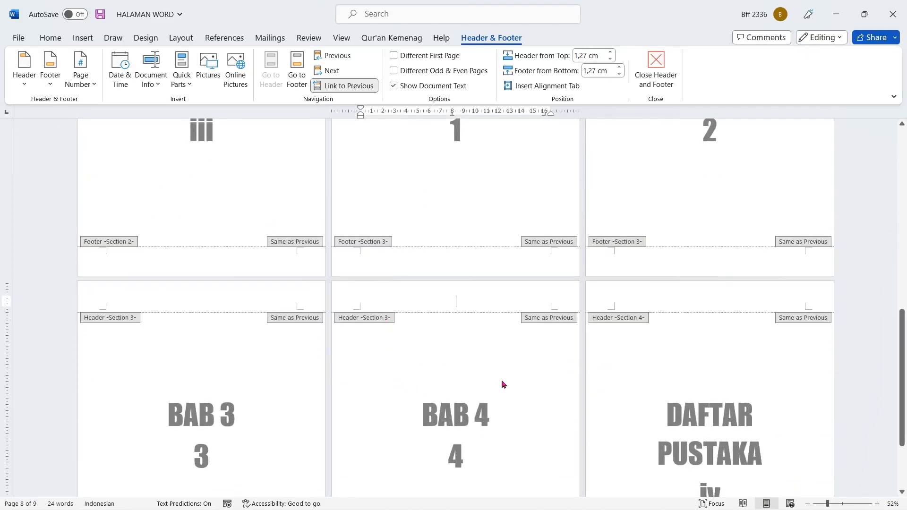
pyautogui.scroll(-2, 699, 402)
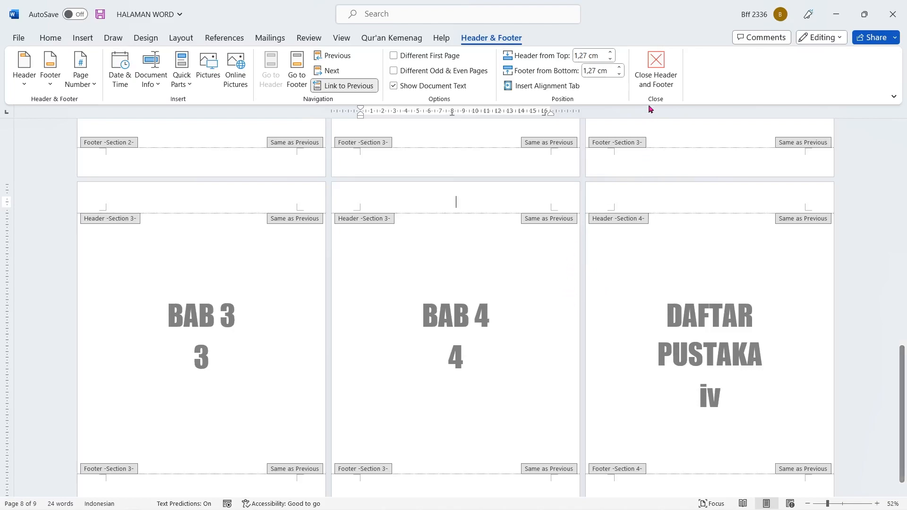
pyautogui.click(653, 80)
# Step: Open the ABSTRAK page's header and examine the Same as Previous labels on the following sections
pyautogui.scroll(15, 415, 302)
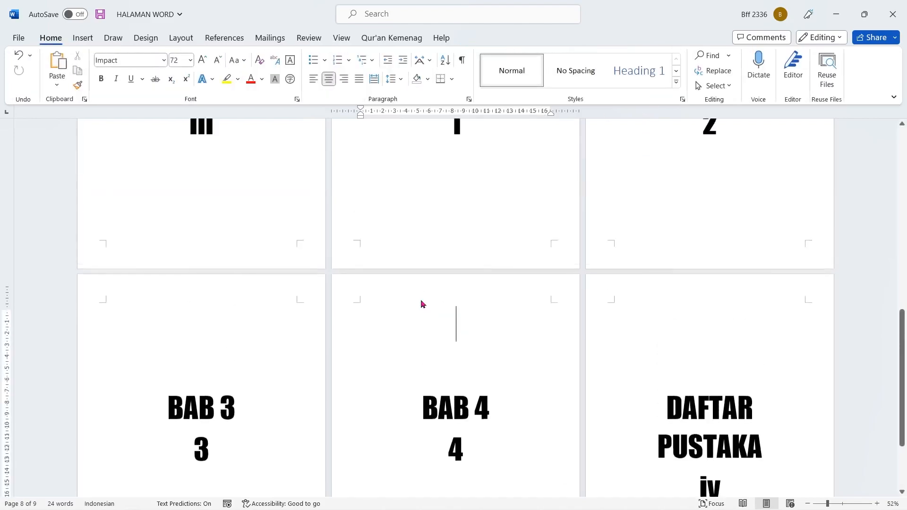
pyautogui.scroll(2, 421, 300)
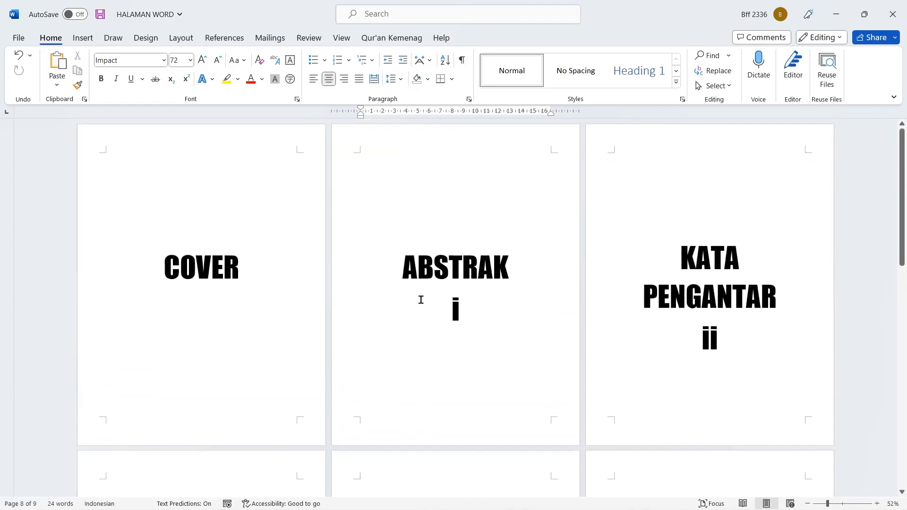
pyautogui.doubleClick(389, 155)
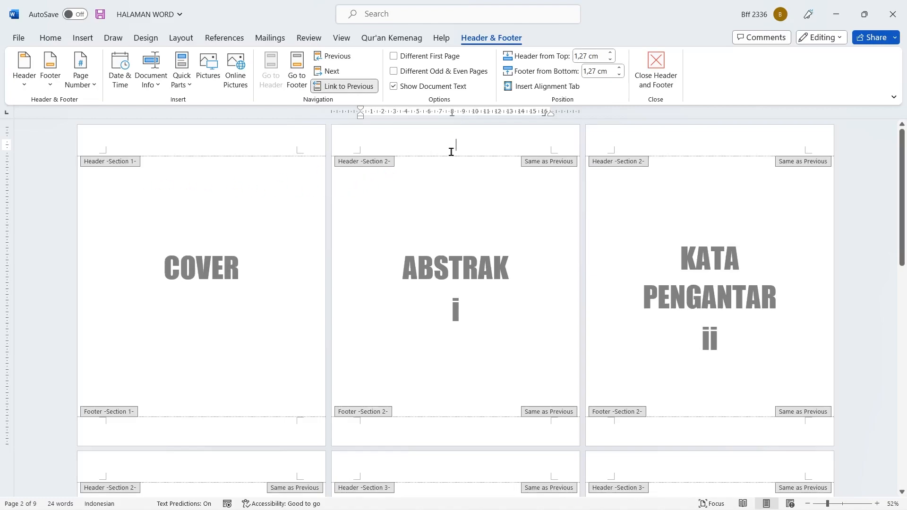
pyautogui.scroll(-2, 531, 177)
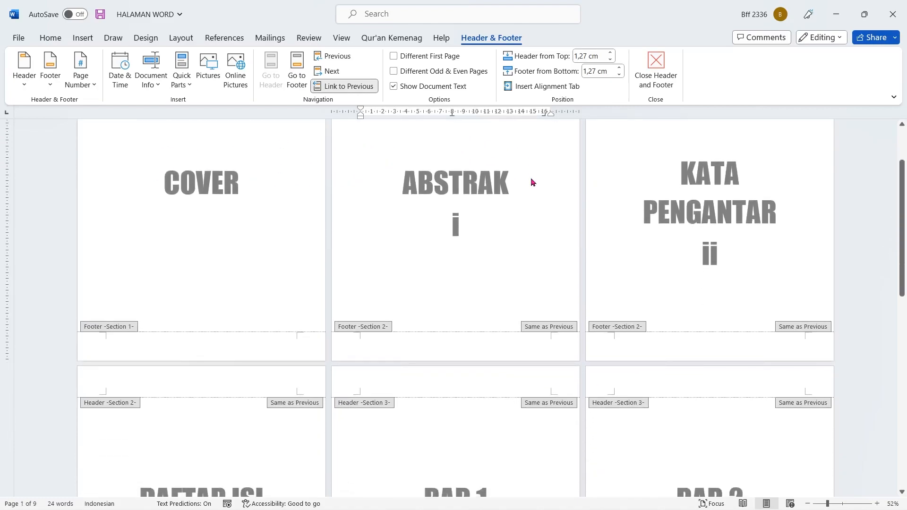
pyautogui.scroll(2, 531, 177)
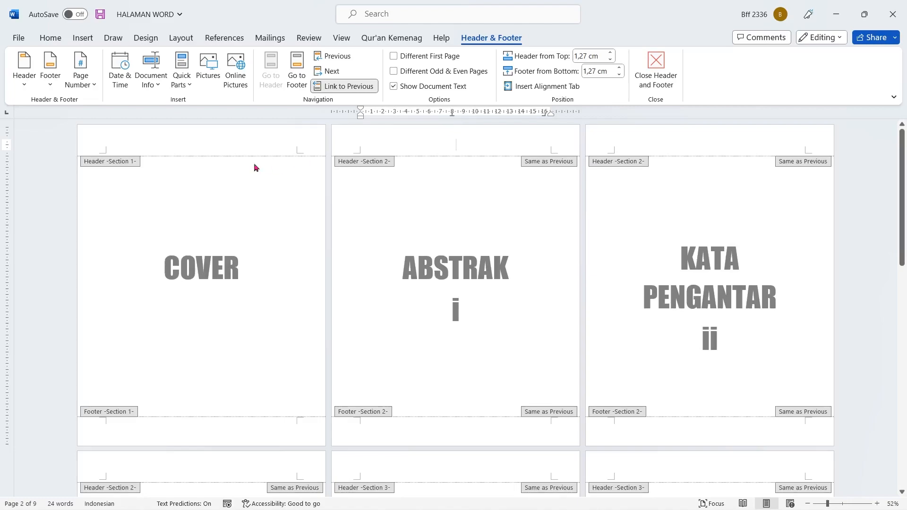
# Step: Insert a Nomor Biasa 2 page number at the top of the COVER page and set its font size to 20
pyautogui.click(201, 144)
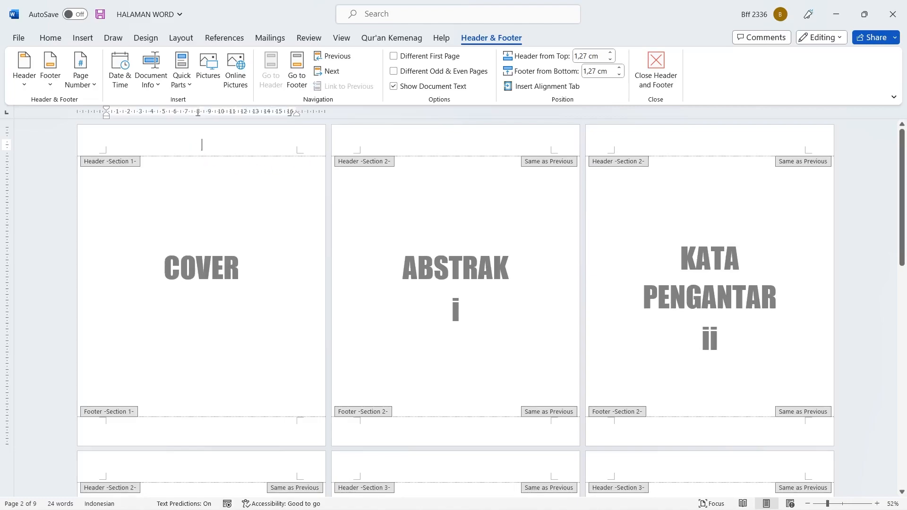
pyautogui.click(90, 86)
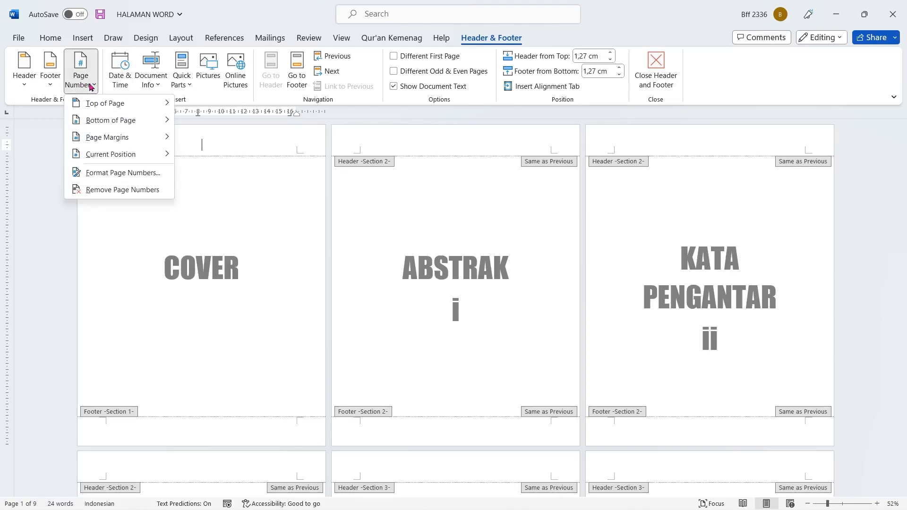
pyautogui.moveTo(115, 103)
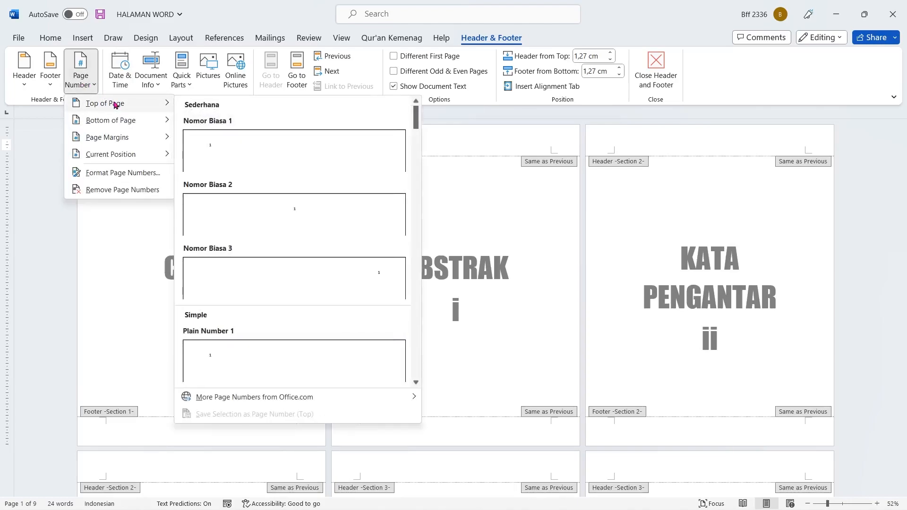
pyautogui.click(294, 212)
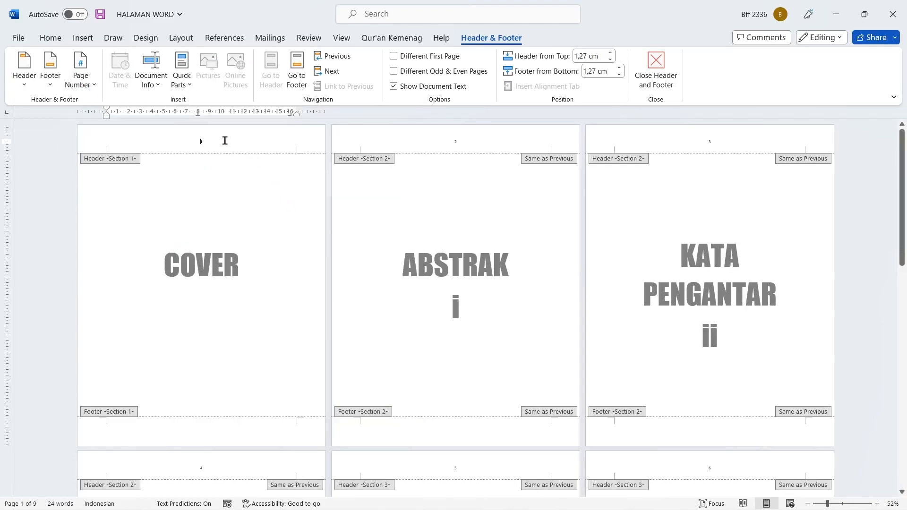
pyautogui.tripleClick(182, 142)
pyautogui.click(51, 38)
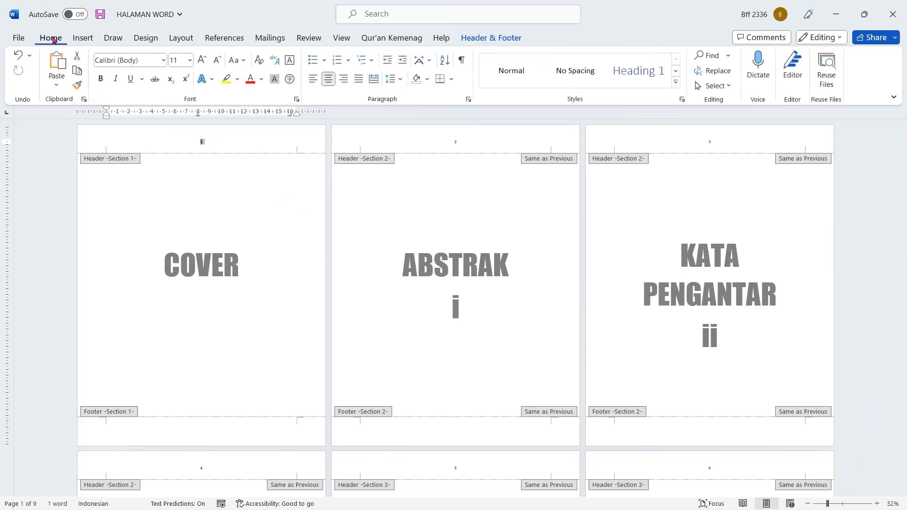
pyautogui.click(190, 60)
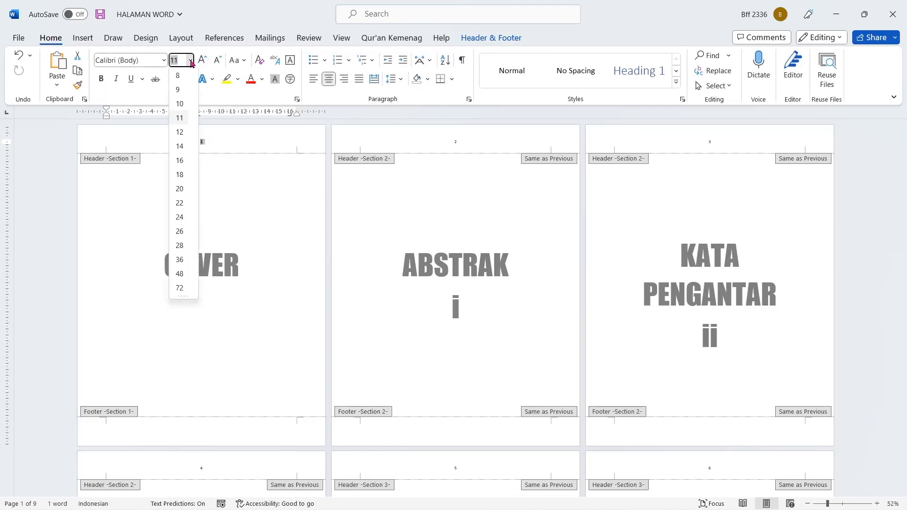
pyautogui.click(184, 190)
# Step: Delete the page number from the COVER page's header
pyautogui.click(337, 162)
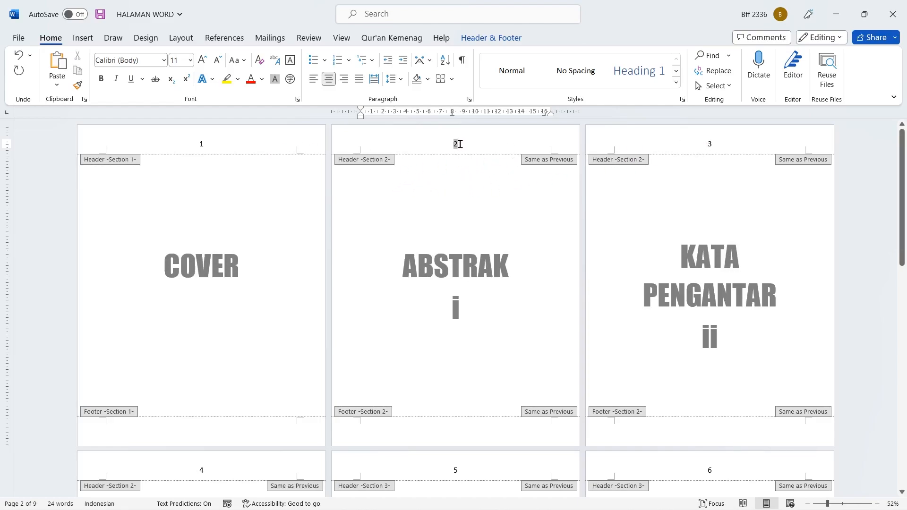
pyautogui.moveTo(215, 140); pyautogui.dragTo(146, 136)
pyautogui.press('Delete')
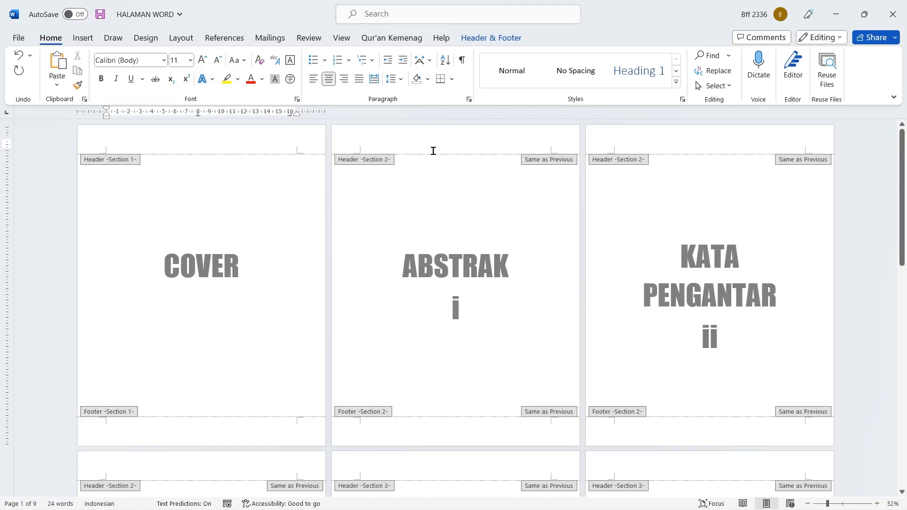
# Step: Turn off Link to Previous for both the header and the footer of Section 2 on the ABSTRAK page
pyautogui.click(379, 140)
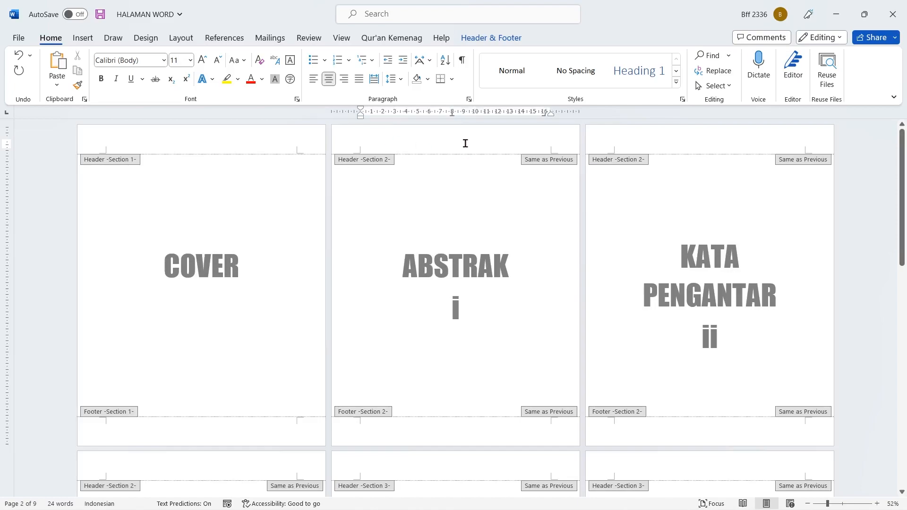
pyautogui.click(471, 42)
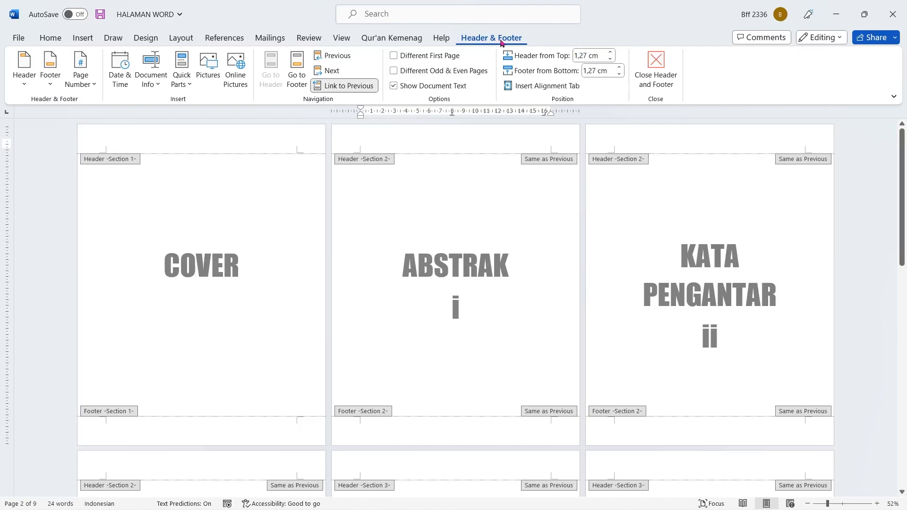
pyautogui.click(349, 86)
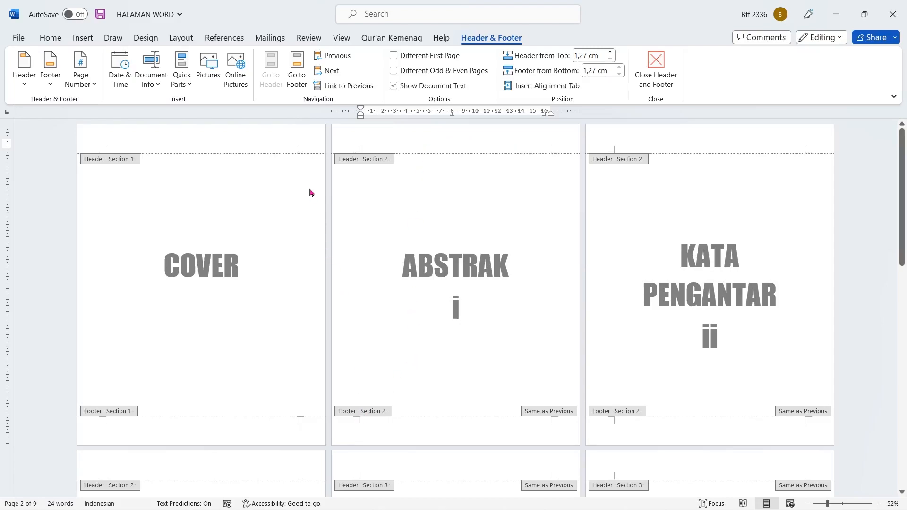
pyautogui.click(298, 83)
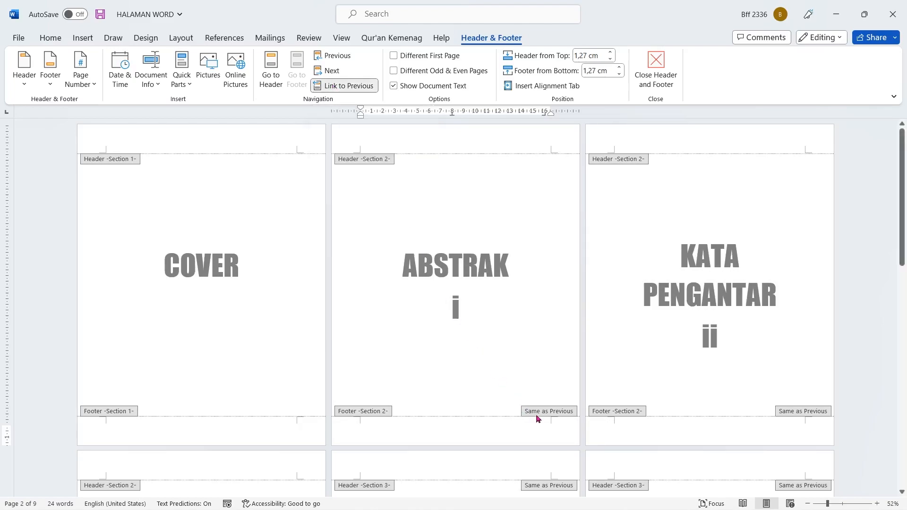
pyautogui.click(357, 86)
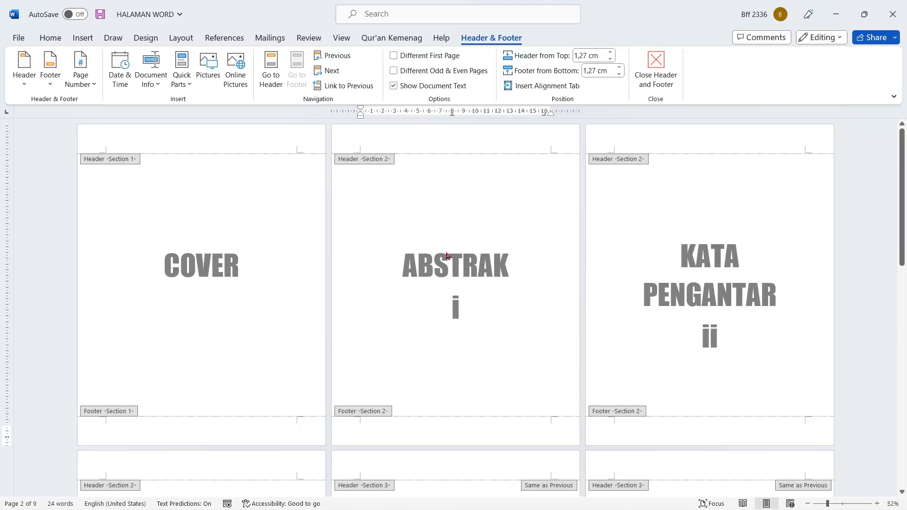
# Step: Turn off Link to Previous for the Section 3 header on the BAB 1 page
pyautogui.scroll(-2, 453, 278)
pyautogui.scroll(1, 462, 297)
pyautogui.scroll(1, 462, 297)
pyautogui.scroll(-8, 500, 290)
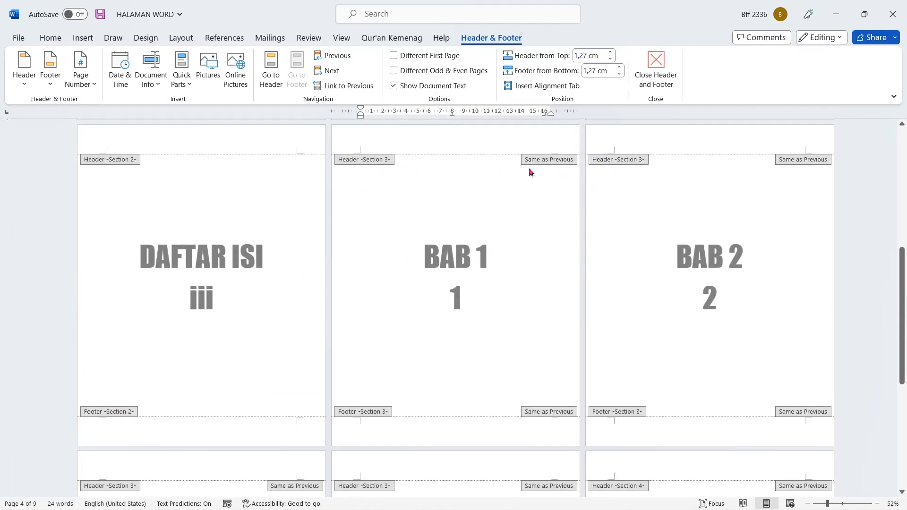
pyautogui.scroll(-1, 702, 210)
pyautogui.scroll(2, 701, 210)
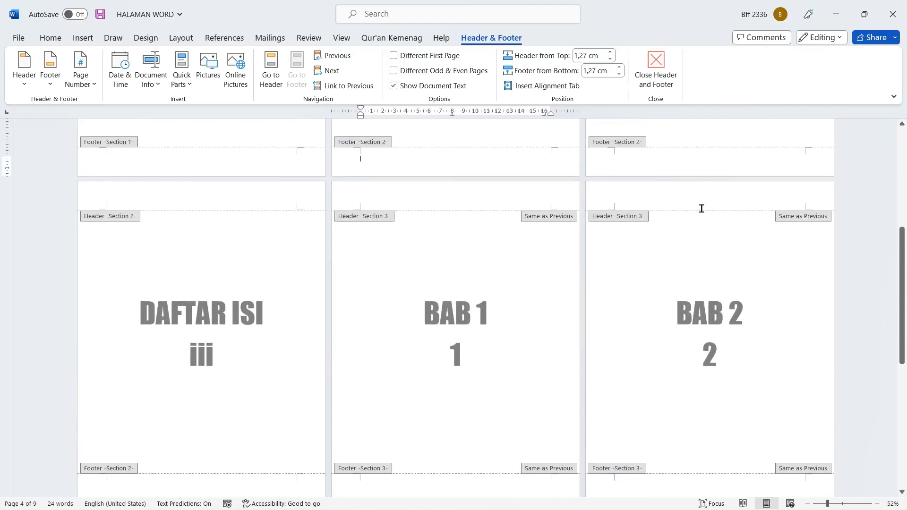
pyautogui.click(409, 193)
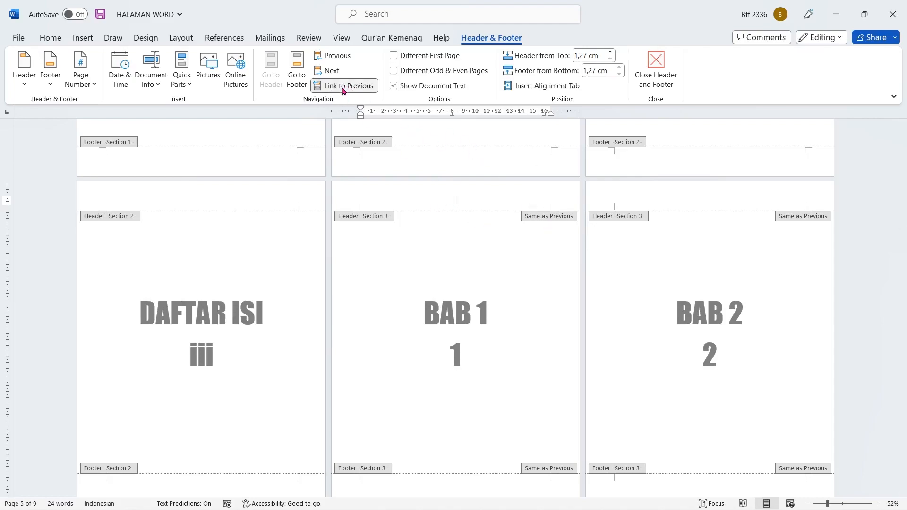
pyautogui.click(343, 86)
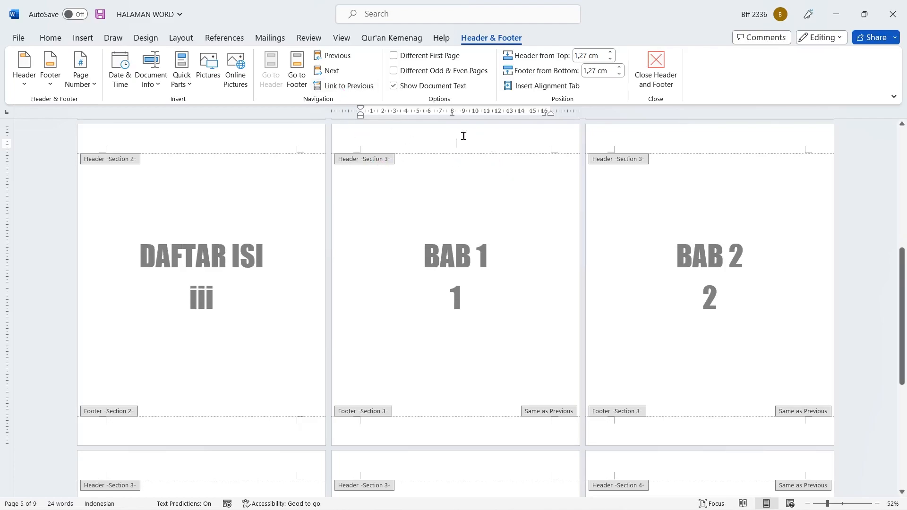
# Step: Turn off Link to Previous for the Section 3 footer on the BAB 1 page
pyautogui.scroll(-3, 631, 208)
pyautogui.scroll(4, 631, 209)
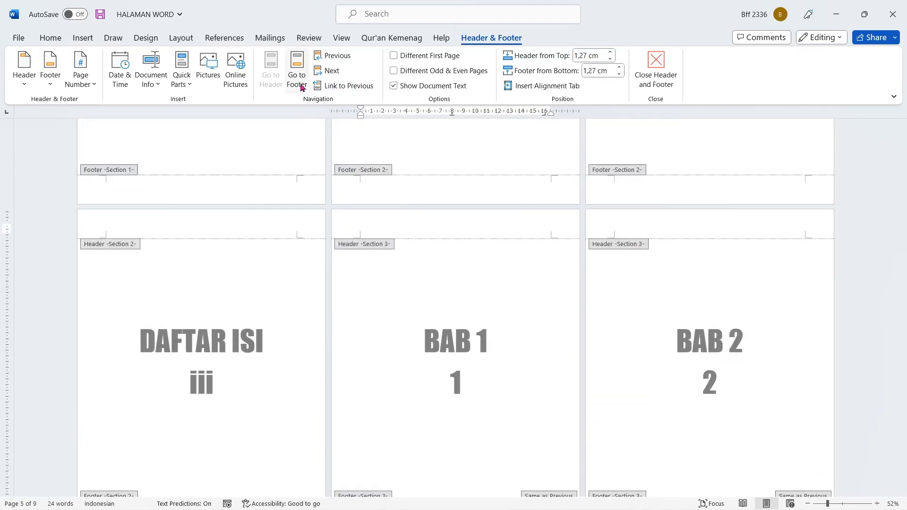
pyautogui.click(296, 70)
pyautogui.scroll(-1, 551, 359)
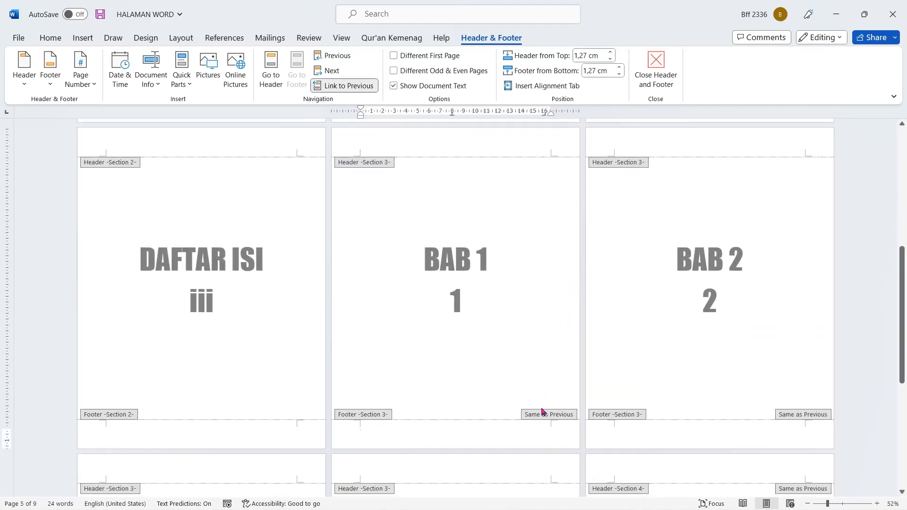
pyautogui.click(343, 87)
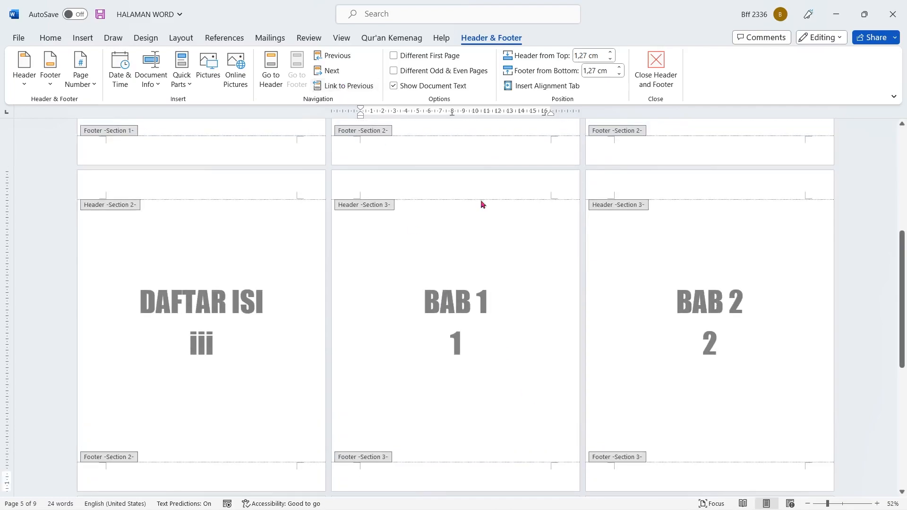
# Step: Turn off Link to Previous for both the header and footer of Section 4 on the DAFTAR PUSTAKA page, and close header editing
pyautogui.scroll(-1, 497, 211)
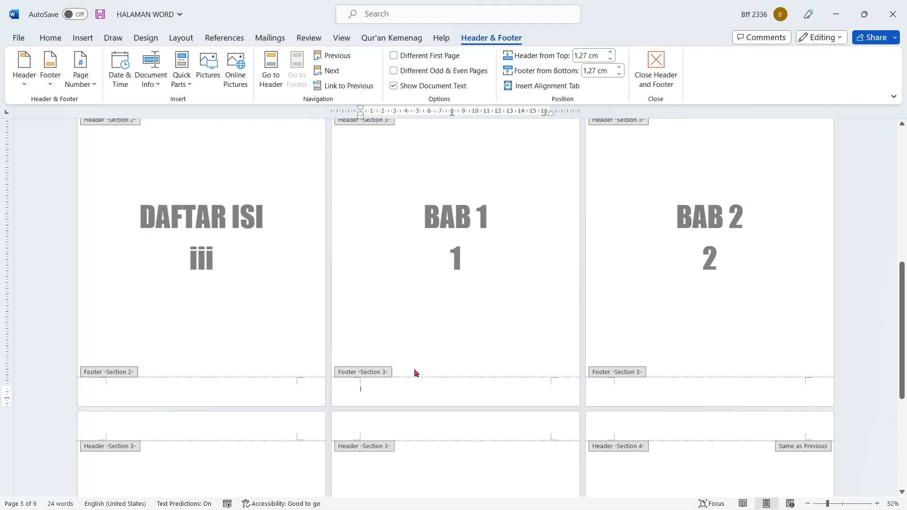
pyautogui.scroll(-2, 410, 369)
pyautogui.scroll(-3, 410, 367)
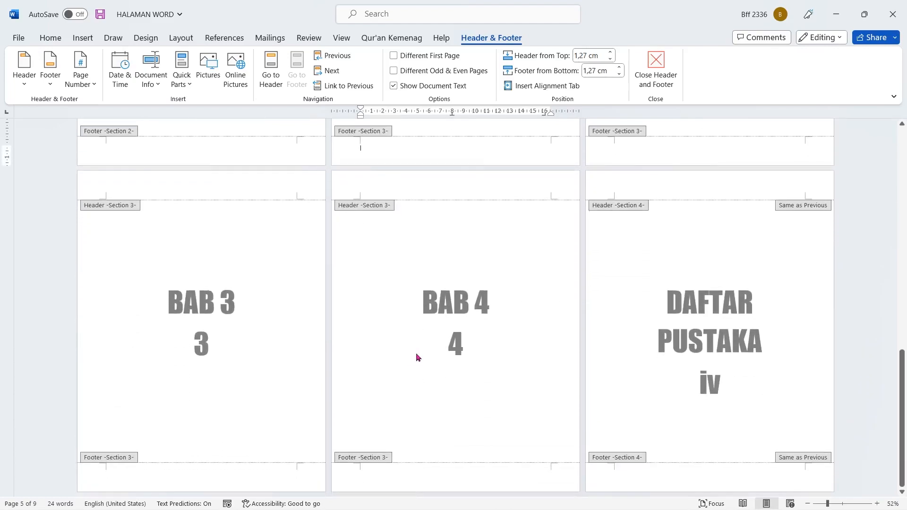
pyautogui.click(672, 184)
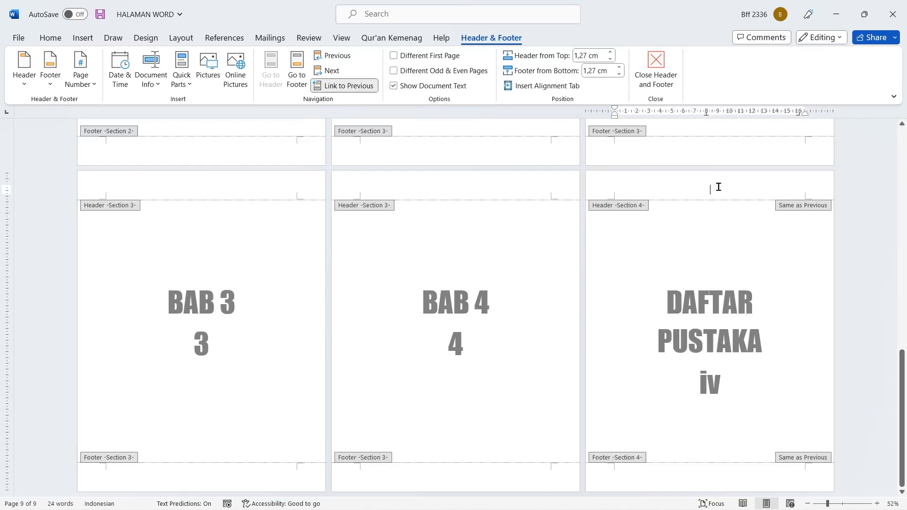
pyautogui.click(338, 90)
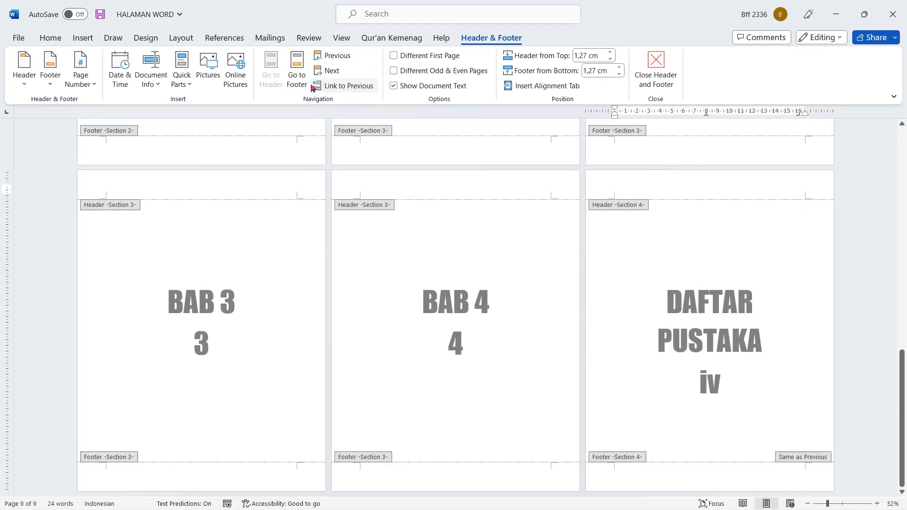
pyautogui.click(297, 76)
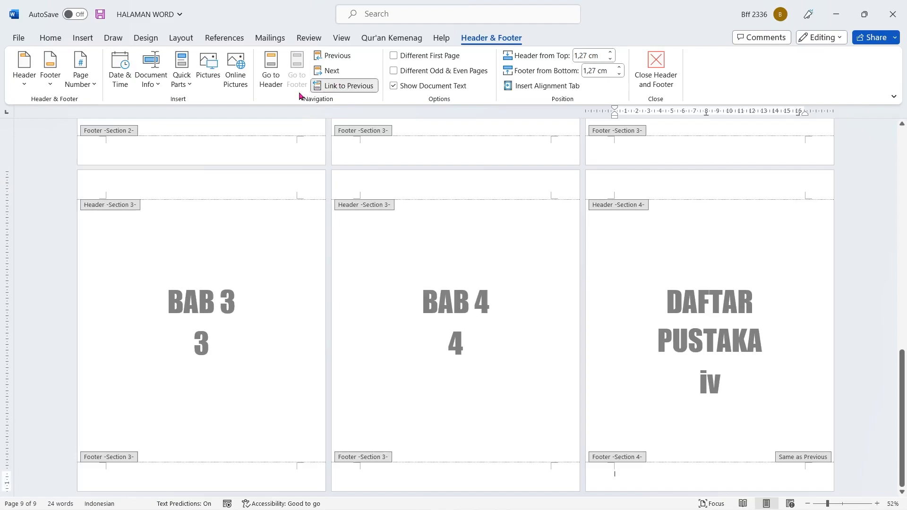
pyautogui.click(340, 87)
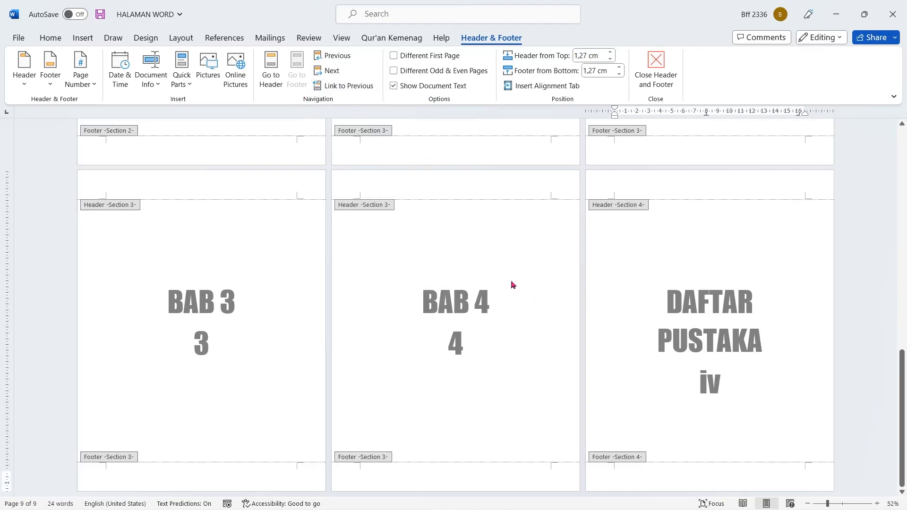
pyautogui.click(656, 71)
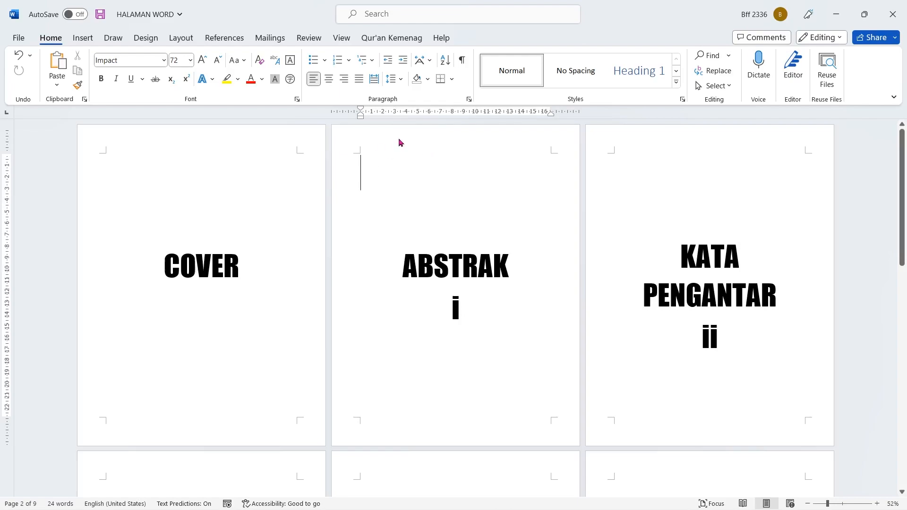
# Step: Insert a Nomor Biasa 2 page number at the top of the ABSTRAK page in the Section 2 header
pyautogui.rightClick(481, 137)
pyautogui.click(505, 145)
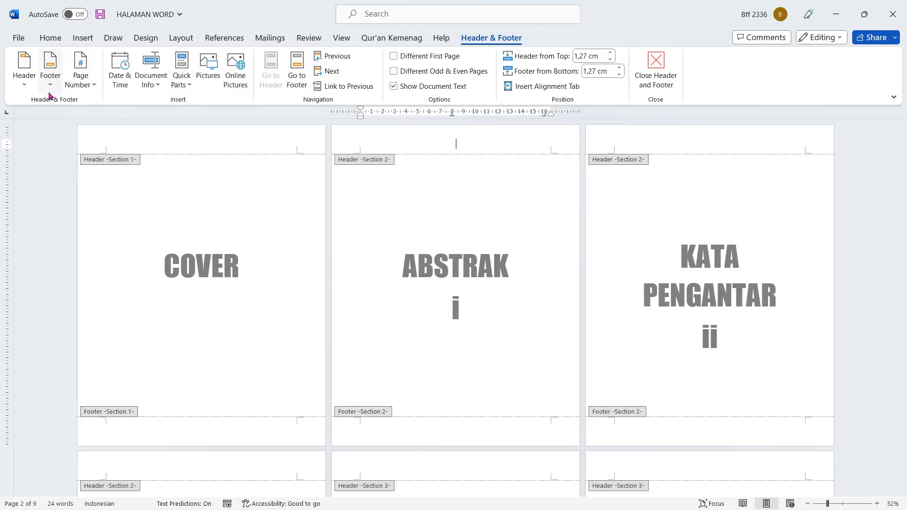
pyautogui.click(94, 86)
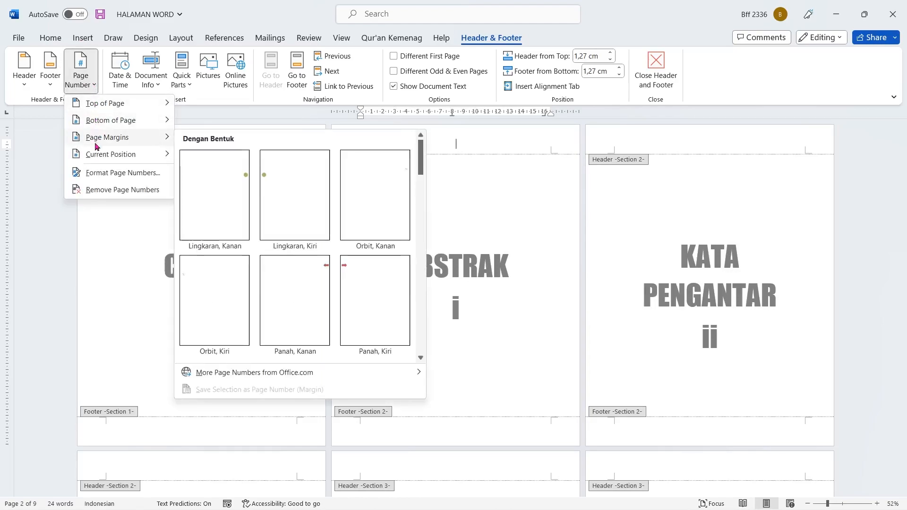
pyautogui.moveTo(115, 121)
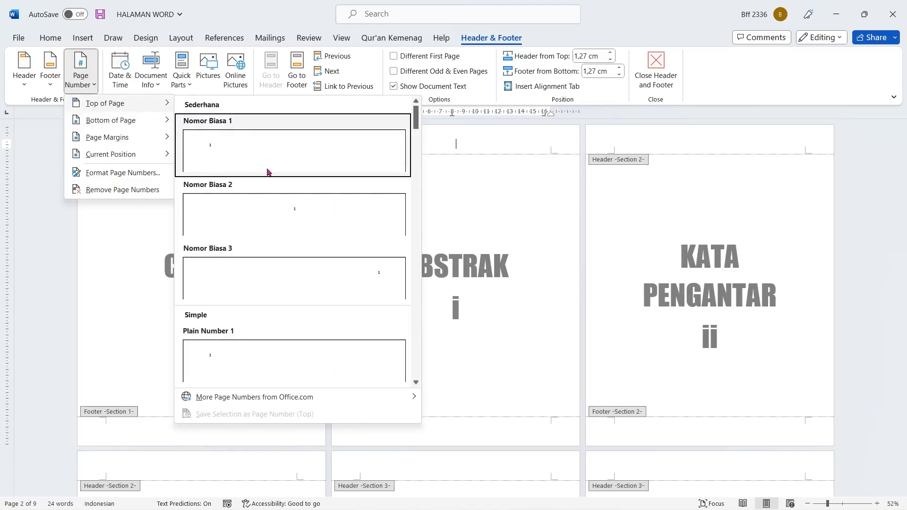
pyautogui.click(305, 214)
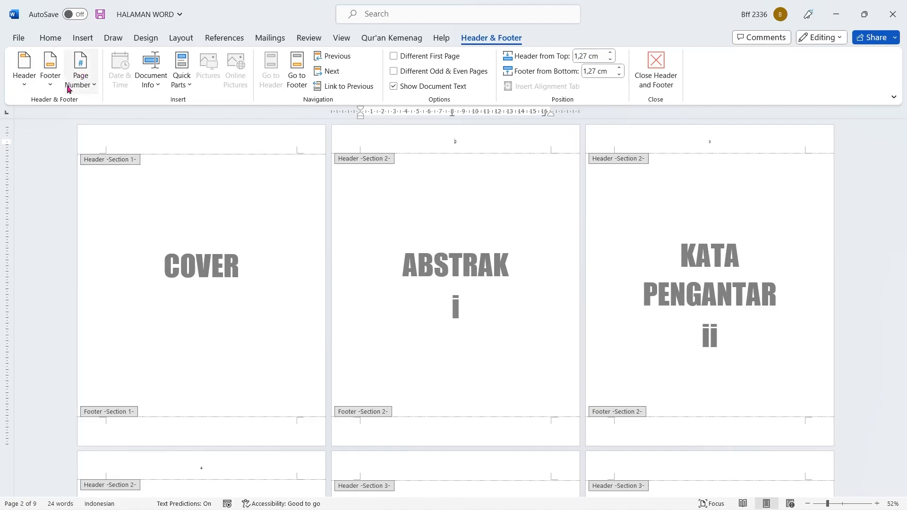
# Step: Format the Section 2 page numbers as i, ii, iii and start them at 1
pyautogui.click(88, 86)
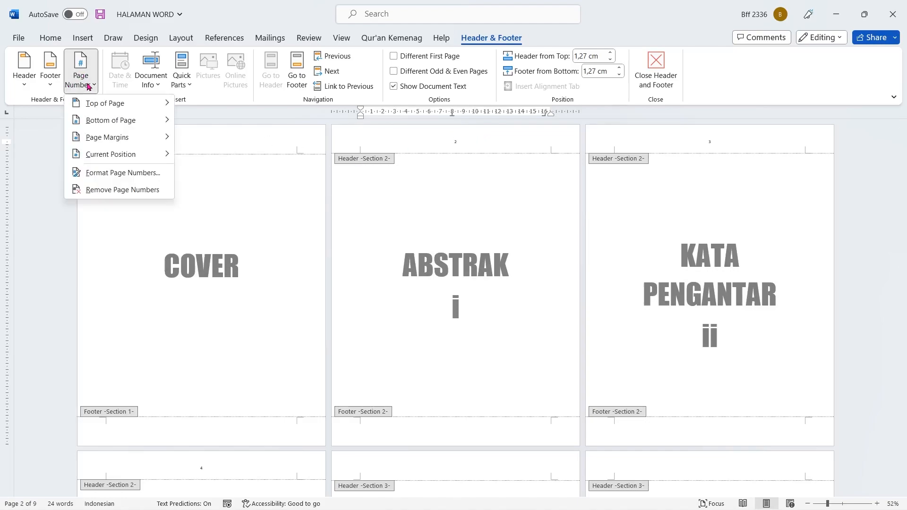
pyautogui.click(101, 174)
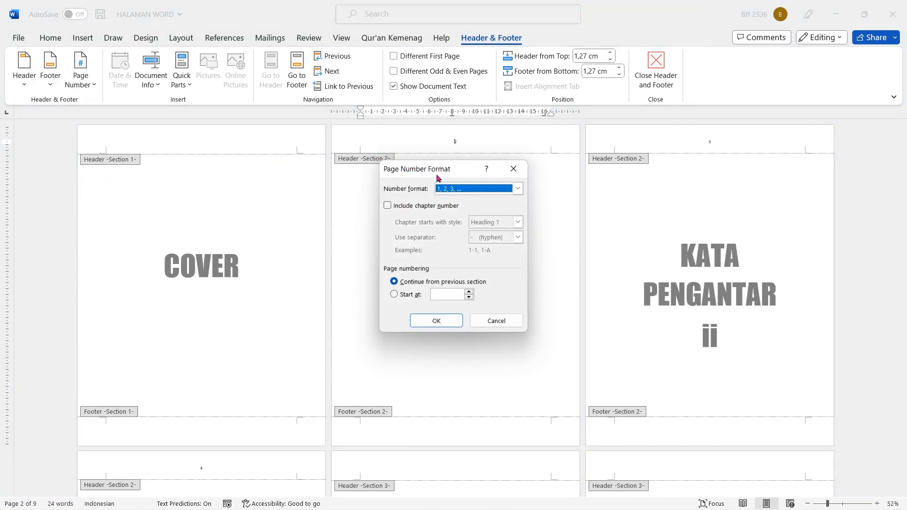
pyautogui.click(518, 189)
pyautogui.click(518, 231)
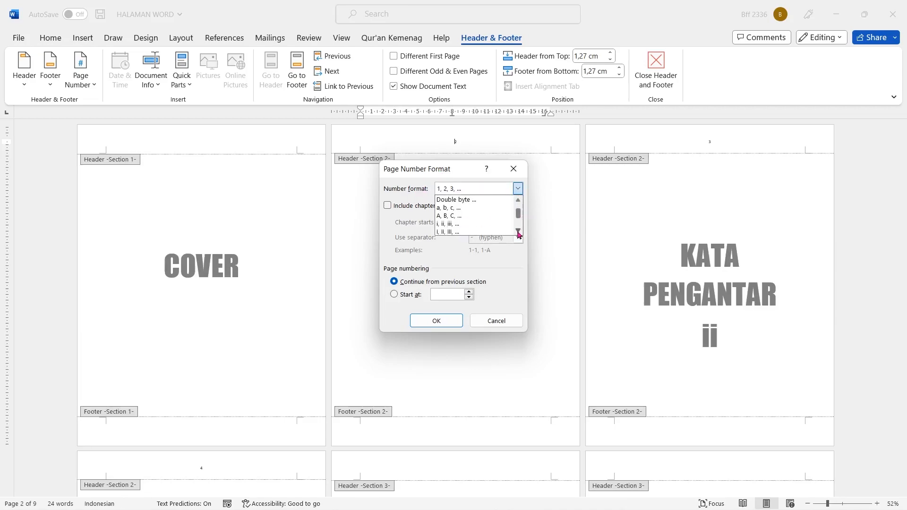
pyautogui.click(472, 224)
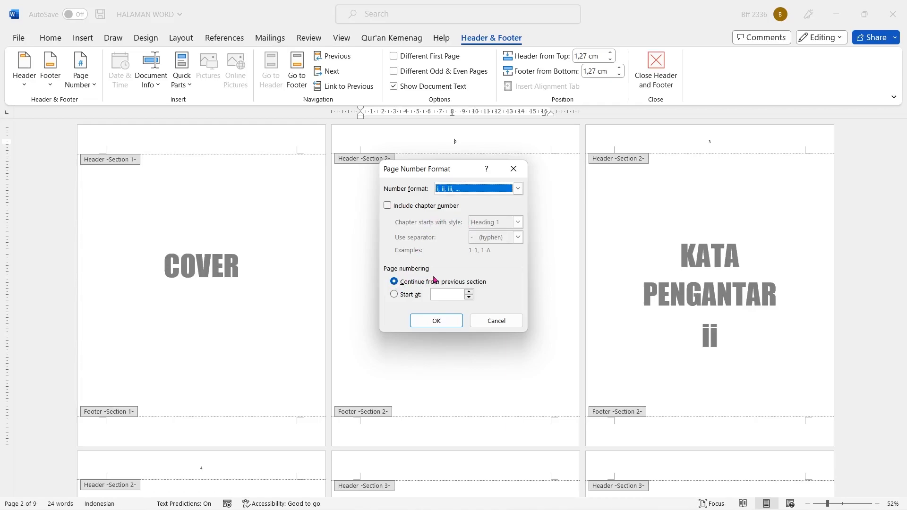
pyautogui.click(394, 295)
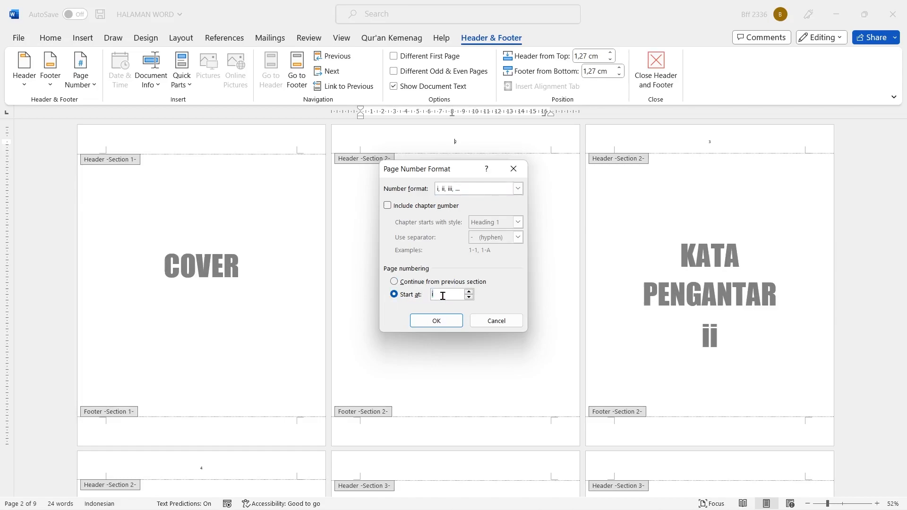
pyautogui.write('1')
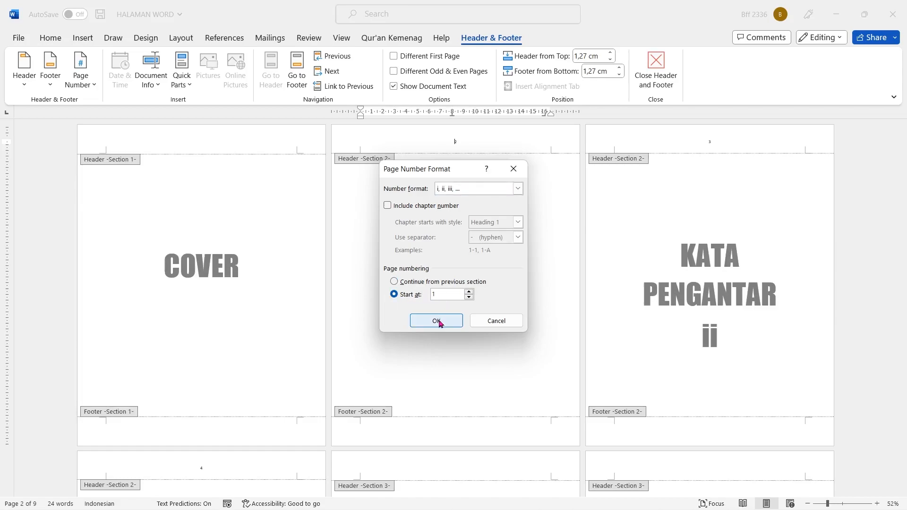
pyautogui.click(436, 321)
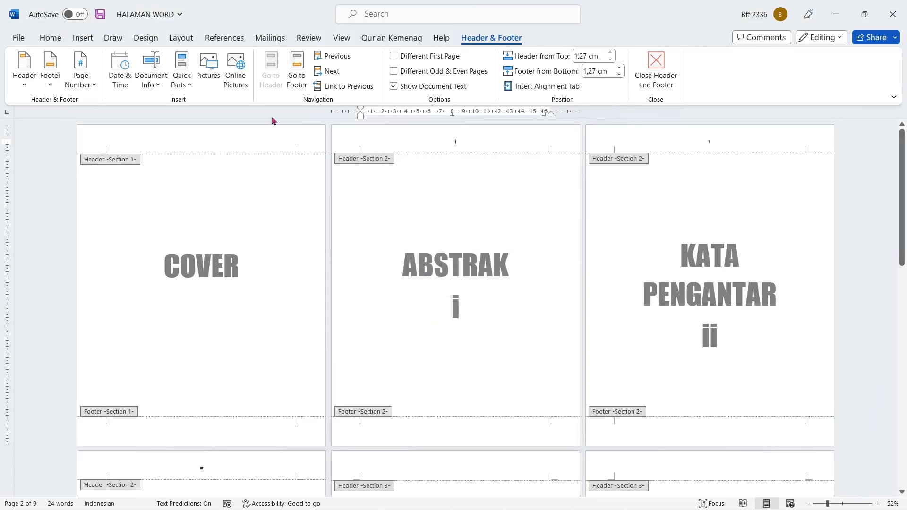
# Step: Set the font size of the ABSTRAK page's header number to 28 and close header editing
pyautogui.click(50, 38)
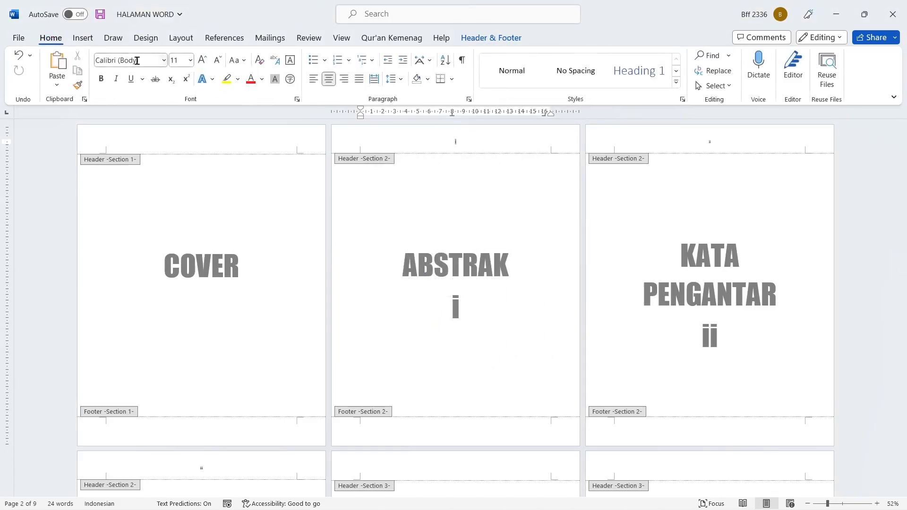
pyautogui.click(191, 62)
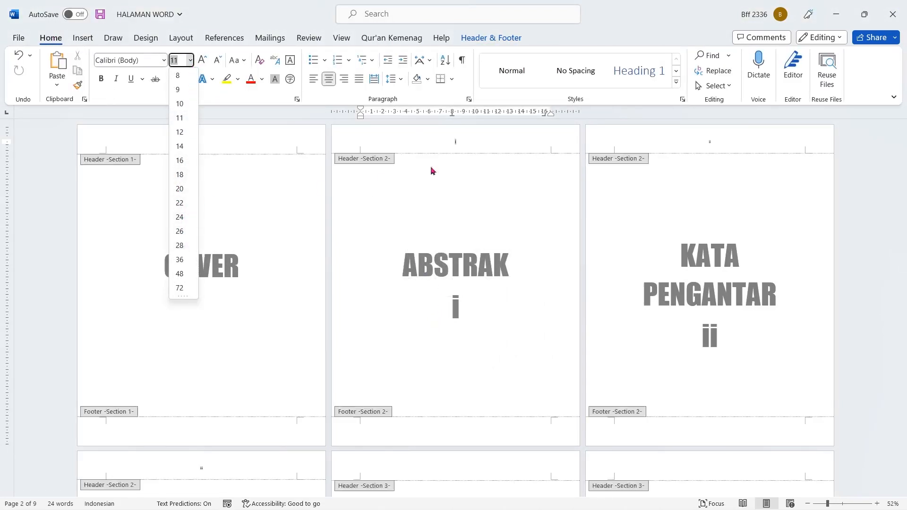
pyautogui.moveTo(466, 141); pyautogui.dragTo(450, 141)
pyautogui.click(191, 61)
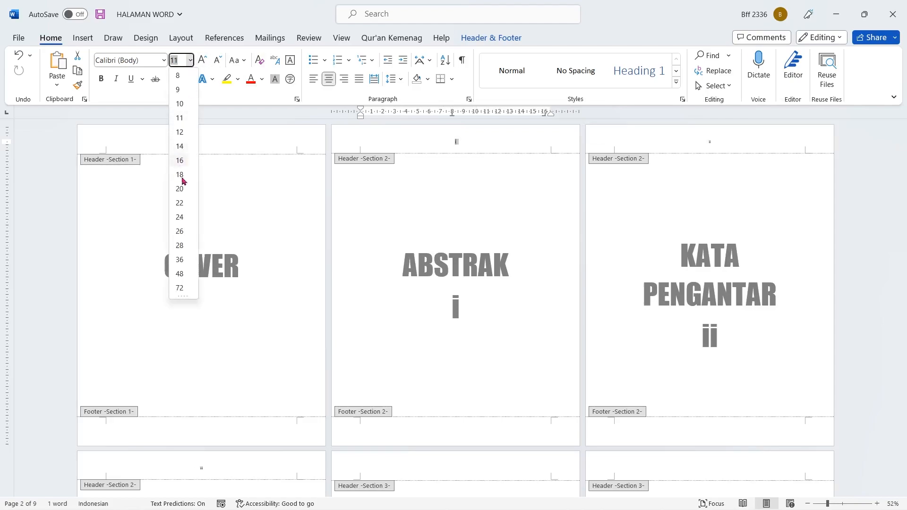
pyautogui.click(181, 246)
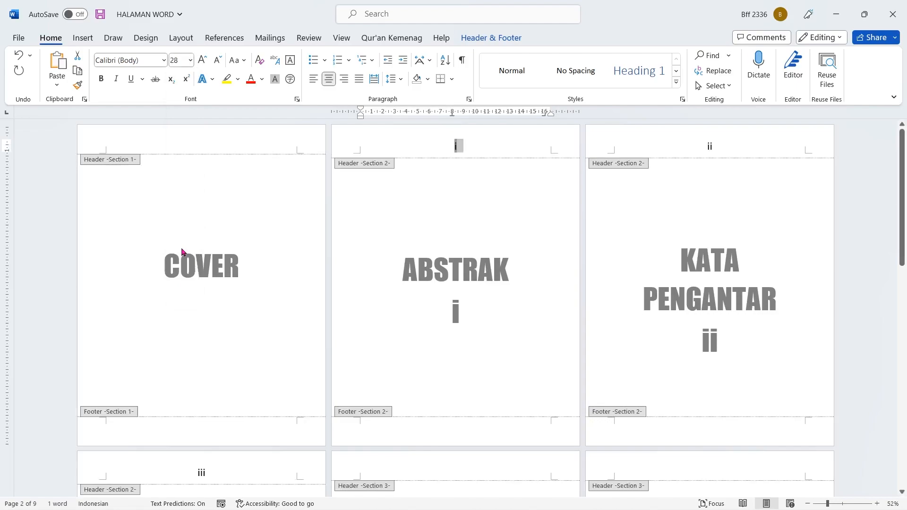
pyautogui.click(495, 38)
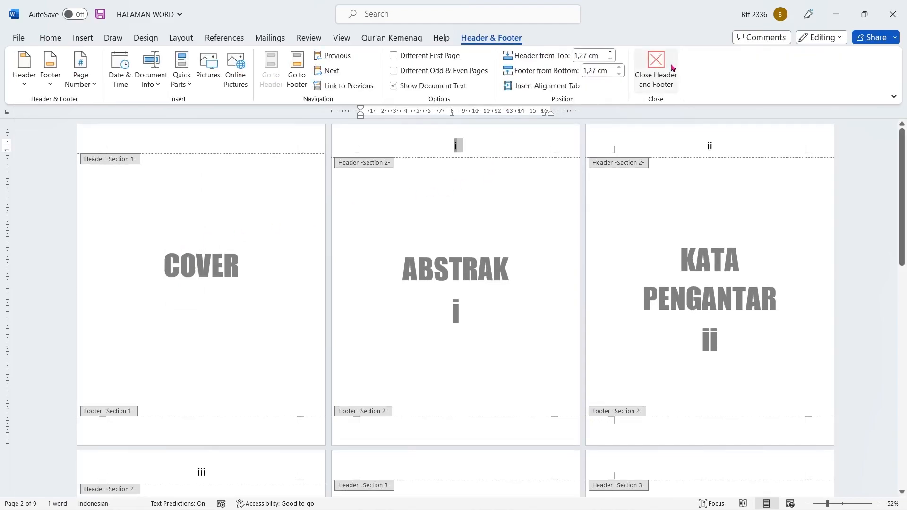
pyautogui.click(654, 67)
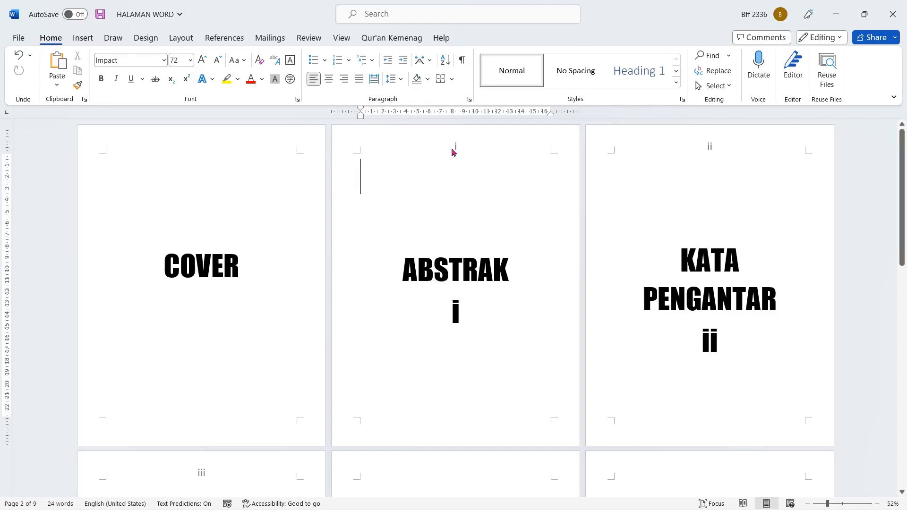
# Step: Insert a Nomor Biasa 2 page number at the top of the BAB 1 page in the Section 3 header
pyautogui.scroll(-4, 694, 173)
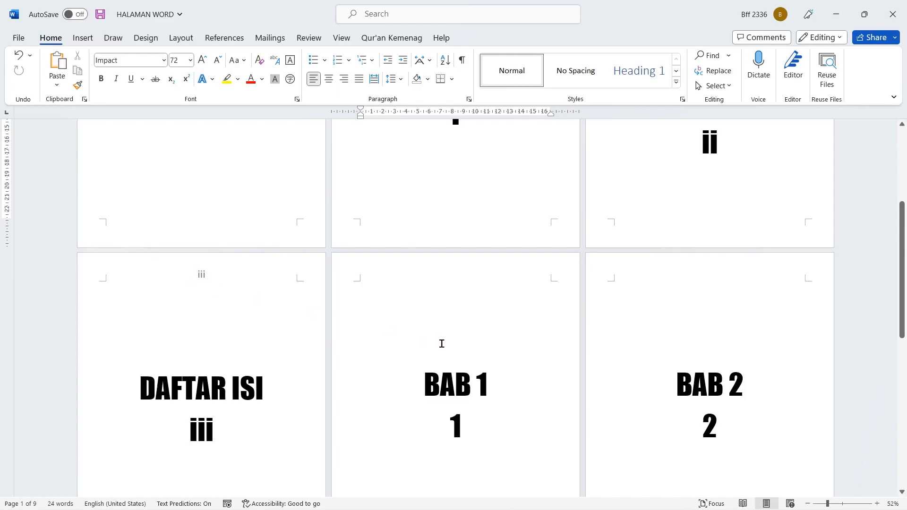
pyautogui.scroll(-1, 441, 308)
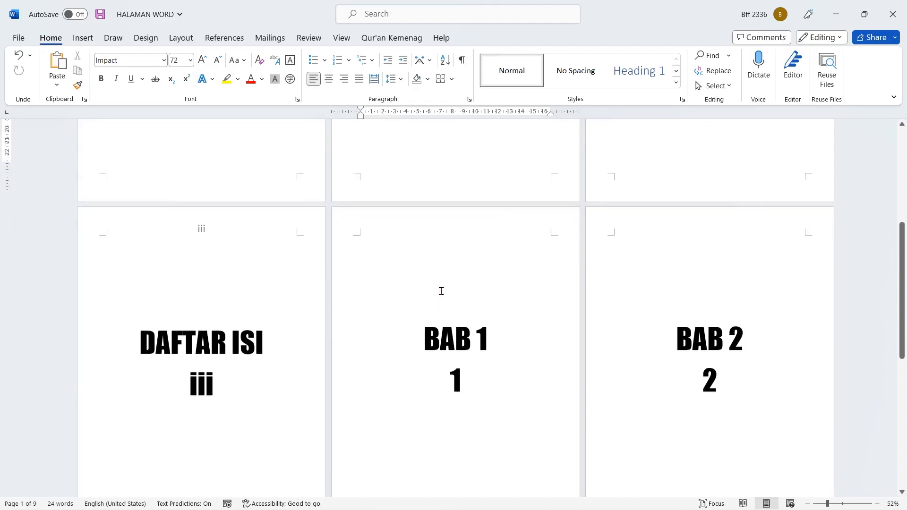
pyautogui.rightClick(422, 215)
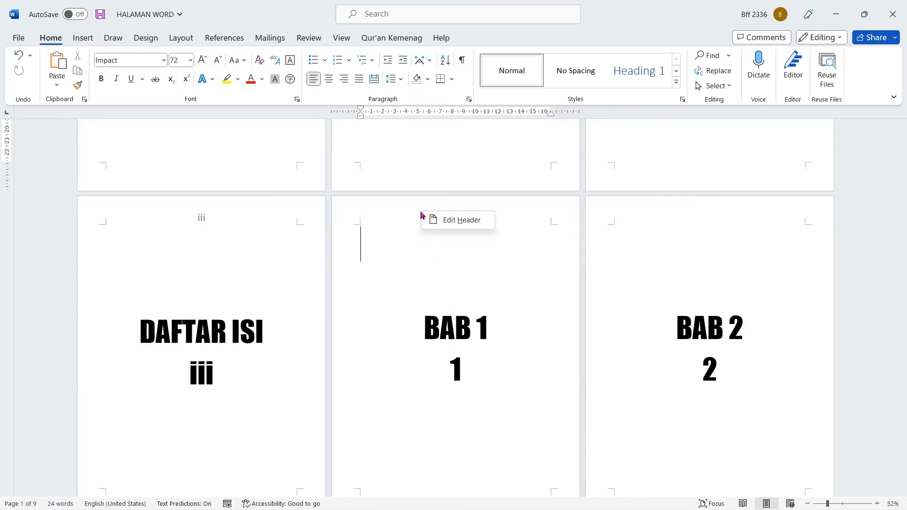
pyautogui.click(459, 221)
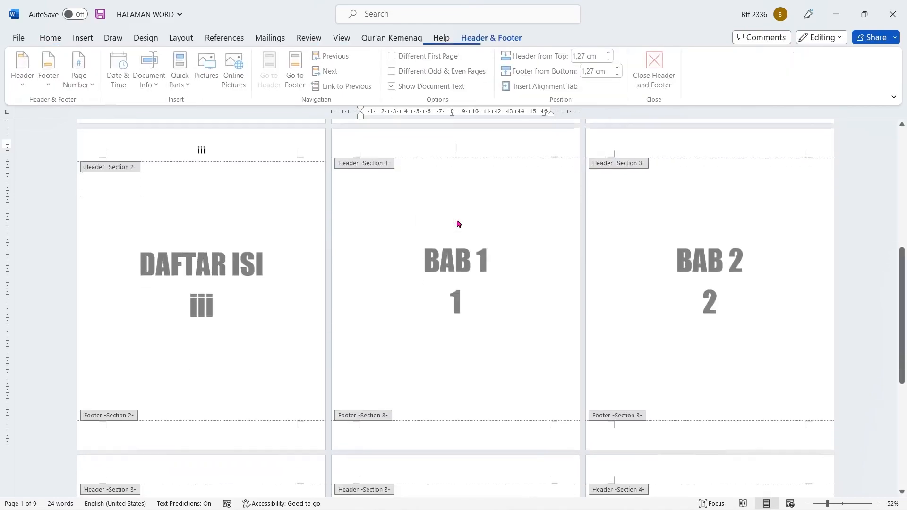
pyautogui.click(89, 85)
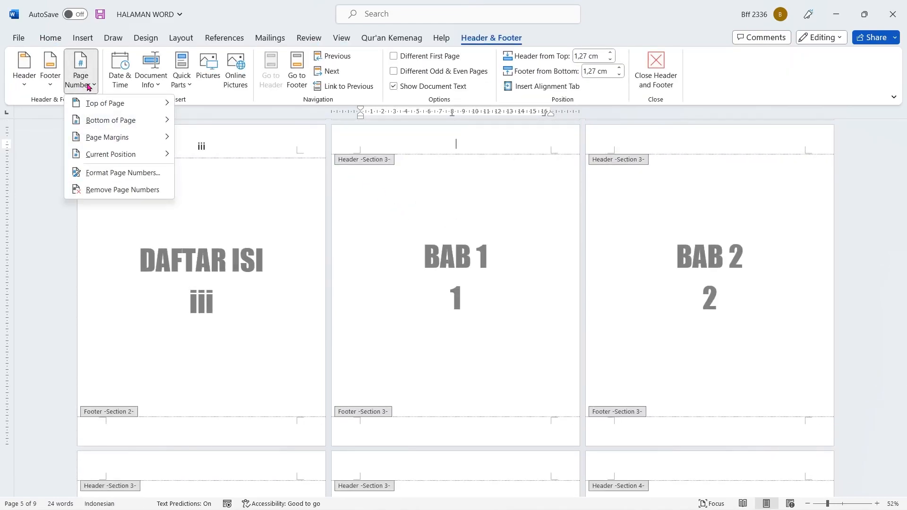
pyautogui.moveTo(92, 103)
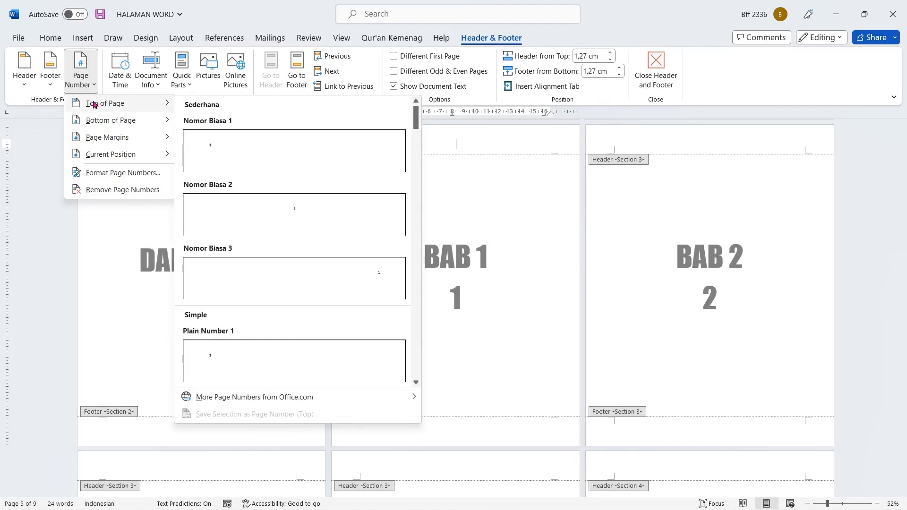
pyautogui.click(290, 213)
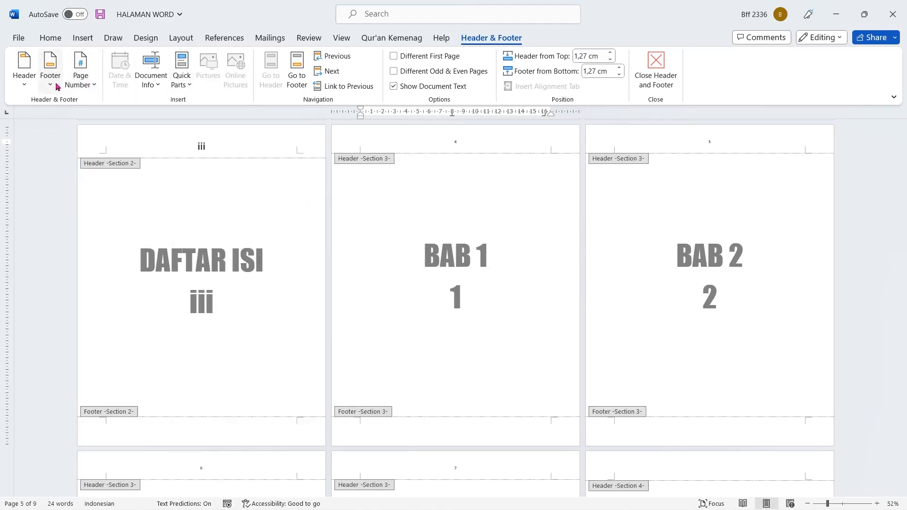
# Step: Restart the Section 3 page numbering at 1 in the 1, 2, 3 number format
pyautogui.click(93, 87)
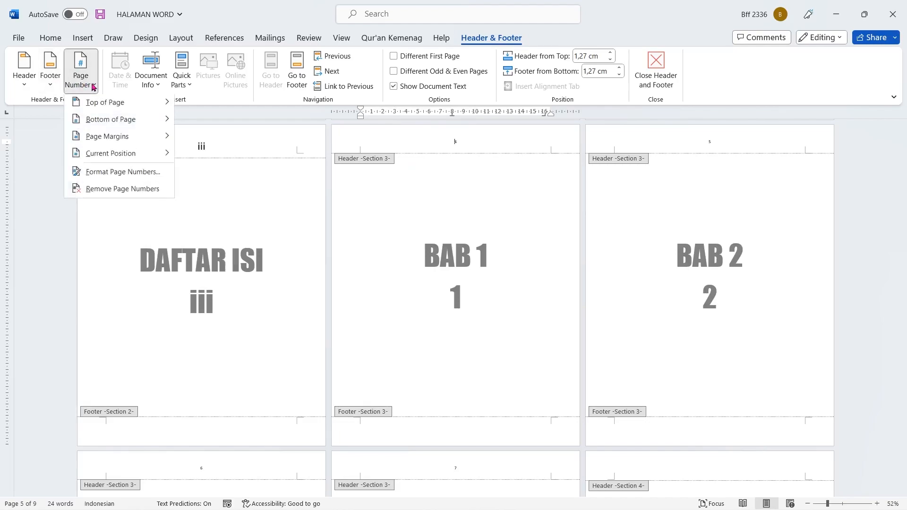
pyautogui.click(108, 173)
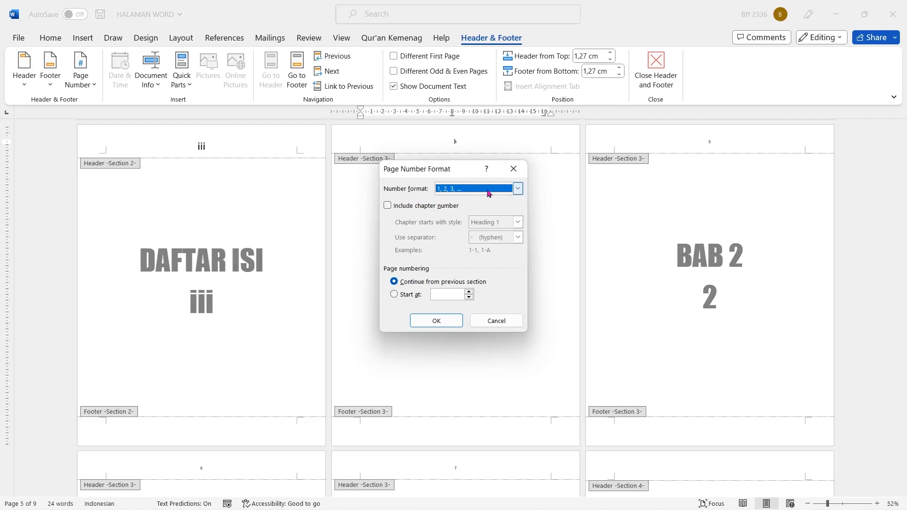
pyautogui.click(394, 295)
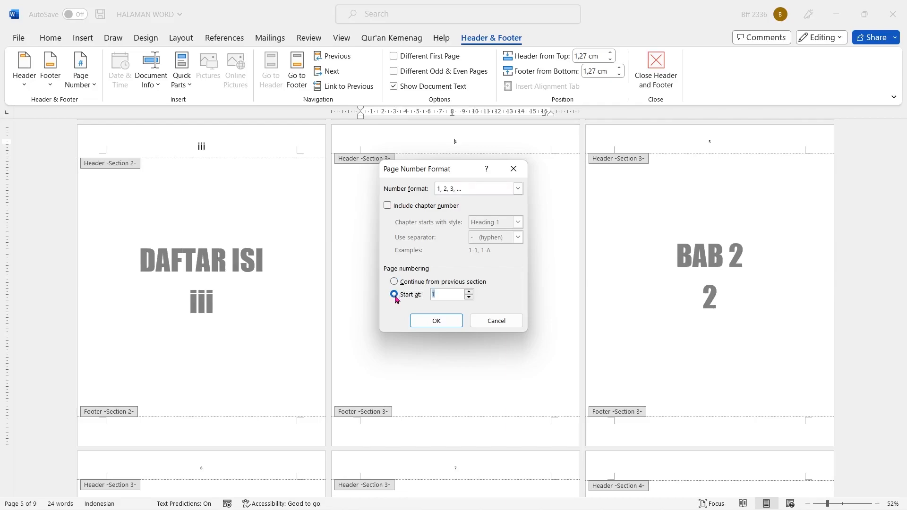
pyautogui.click(435, 320)
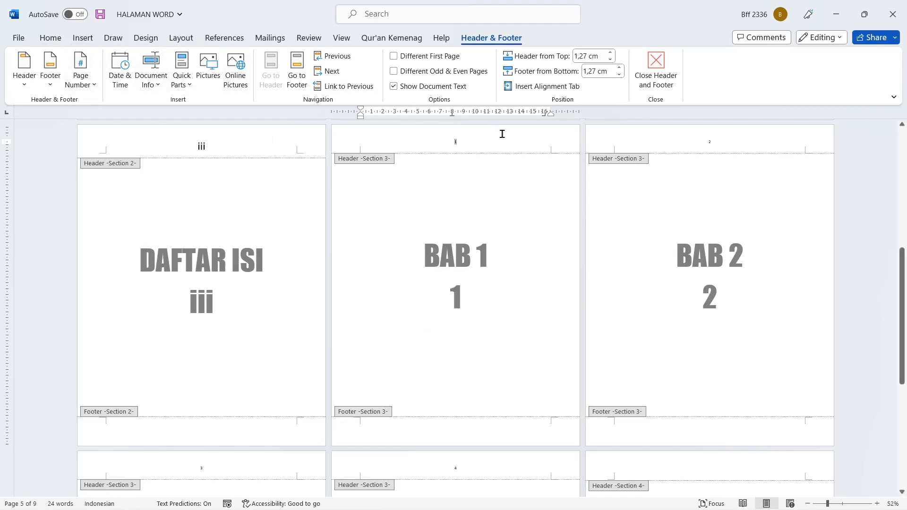
# Step: Set the font size of the BAB 1 page's header number to 28 and close header editing
pyautogui.click(449, 146)
pyautogui.doubleClick(457, 142)
pyautogui.click(50, 38)
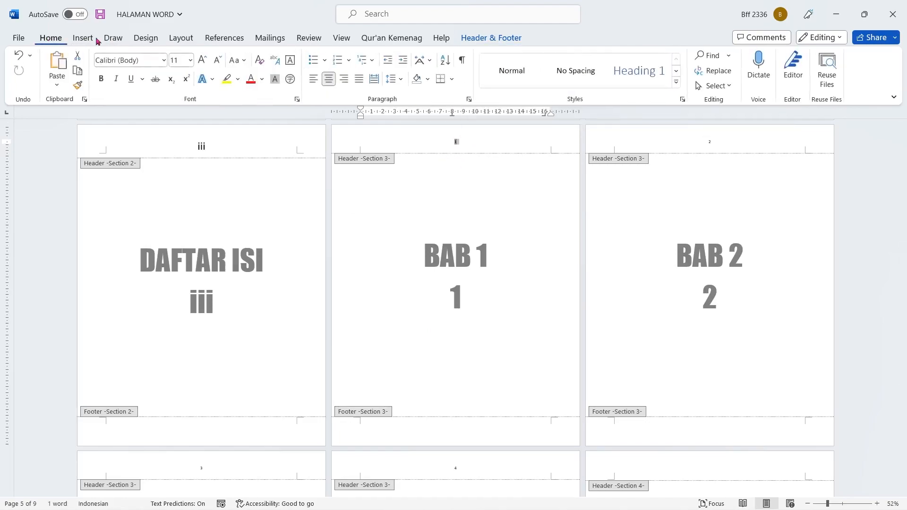
pyautogui.click(191, 61)
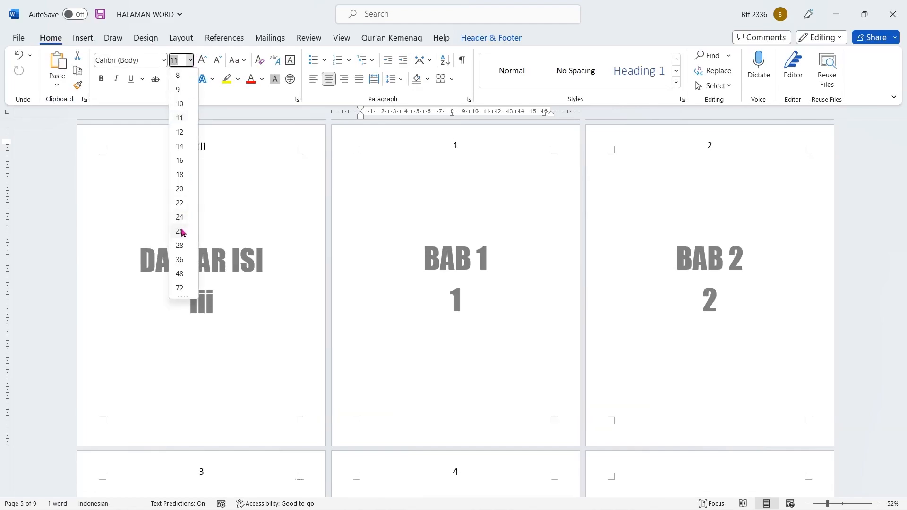
pyautogui.click(180, 246)
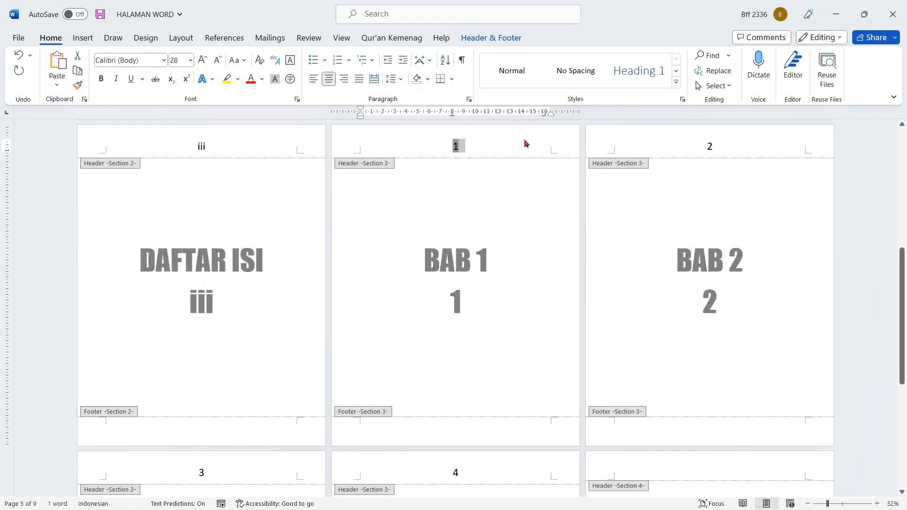
pyautogui.click(491, 38)
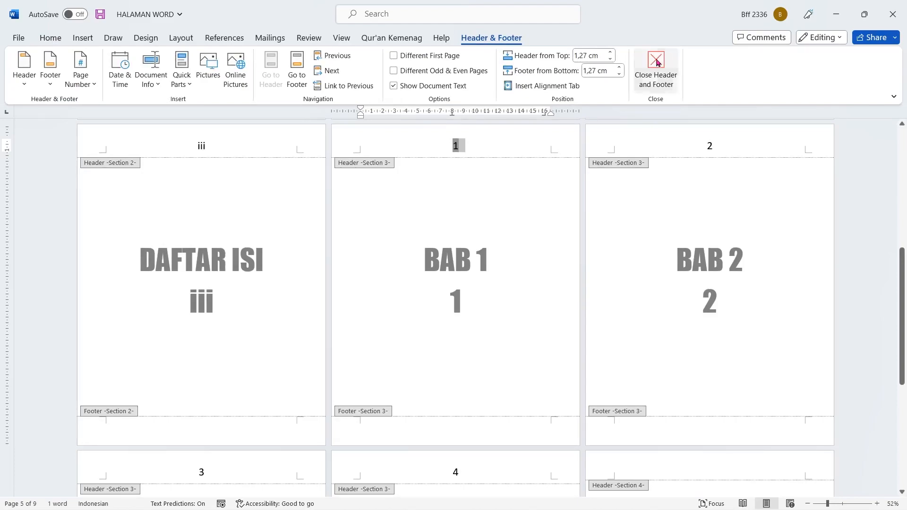
pyautogui.click(657, 63)
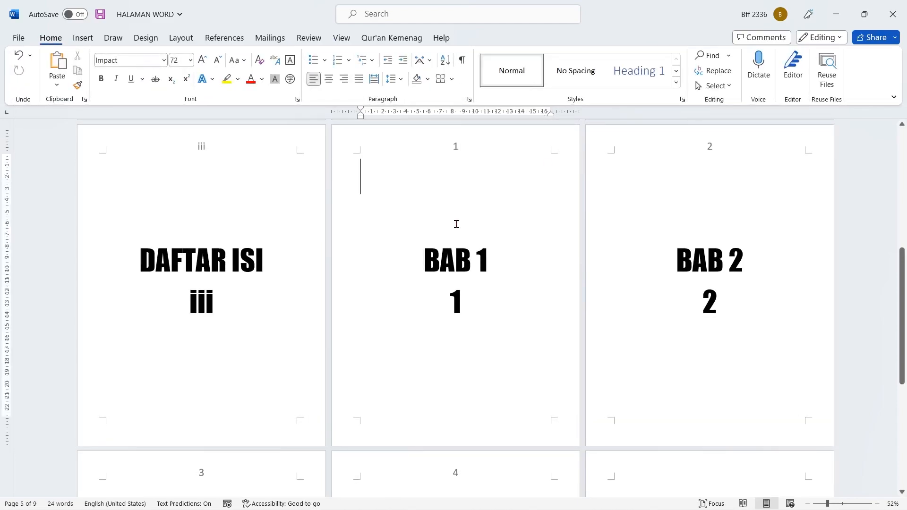
# Step: Insert a Nomor Biasa 2 page number at the top of the DAFTAR PUSTAKA page in the Section 4 header
pyautogui.scroll(-5, 456, 224)
pyautogui.scroll(5, 450, 311)
pyautogui.scroll(-4, 538, 196)
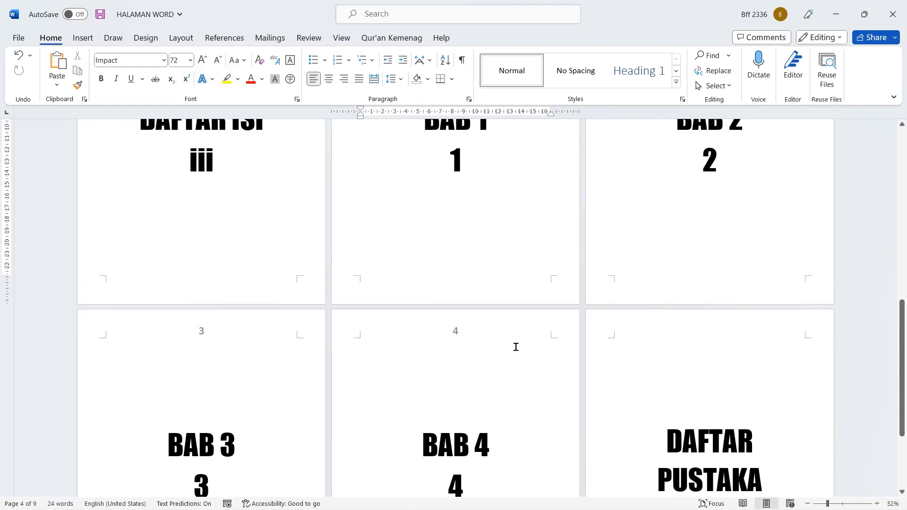
pyautogui.scroll(-3, 516, 345)
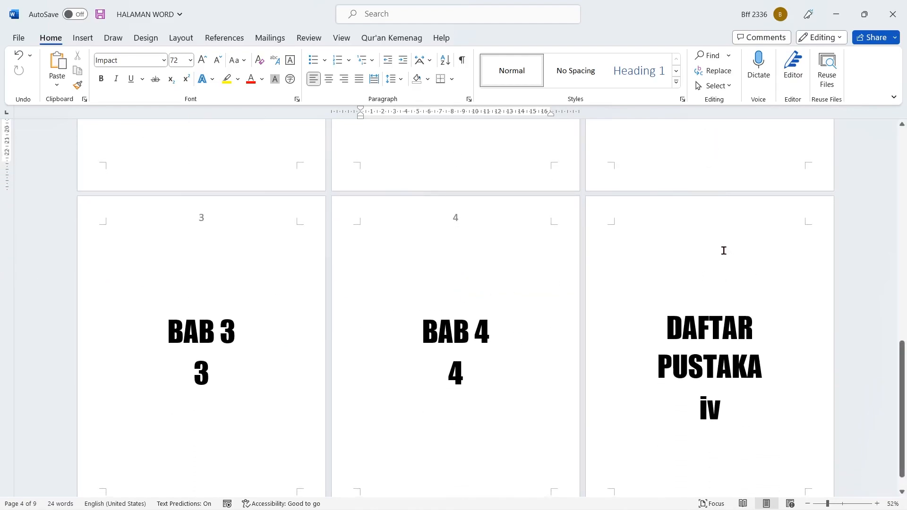
pyautogui.rightClick(680, 208)
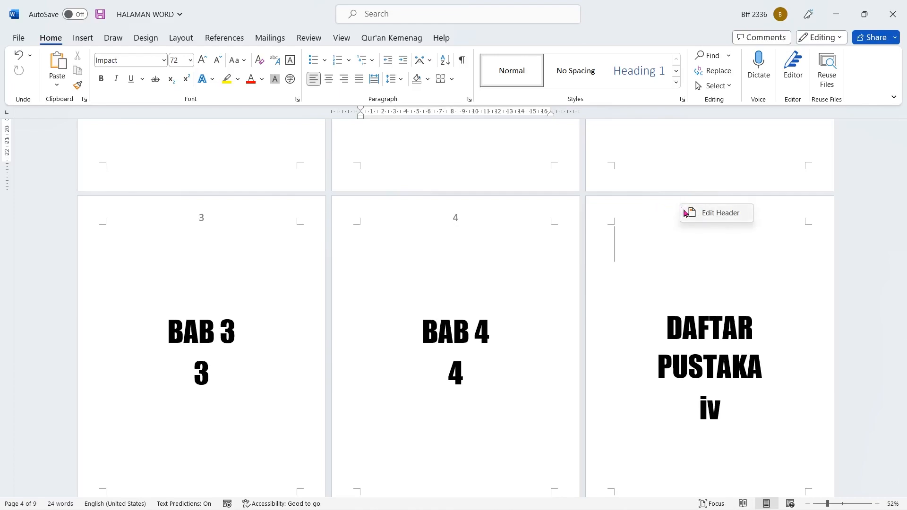
pyautogui.click(723, 218)
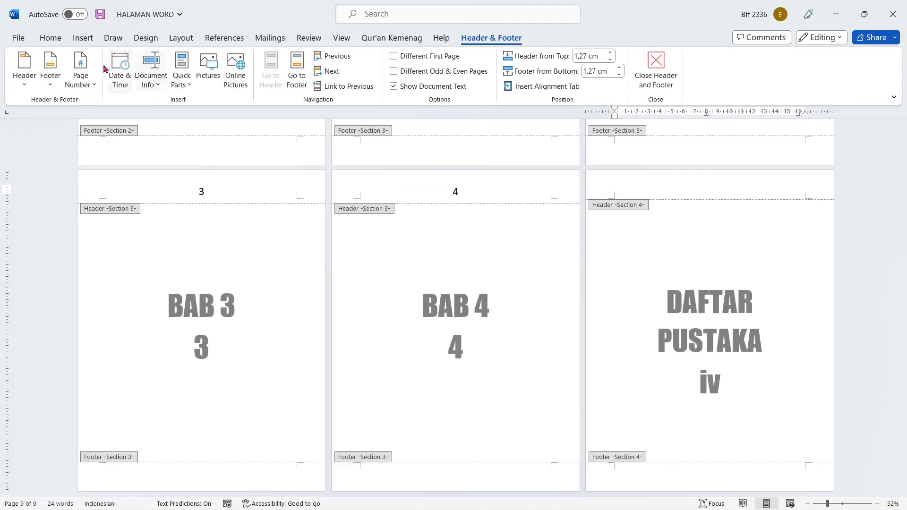
pyautogui.click(93, 88)
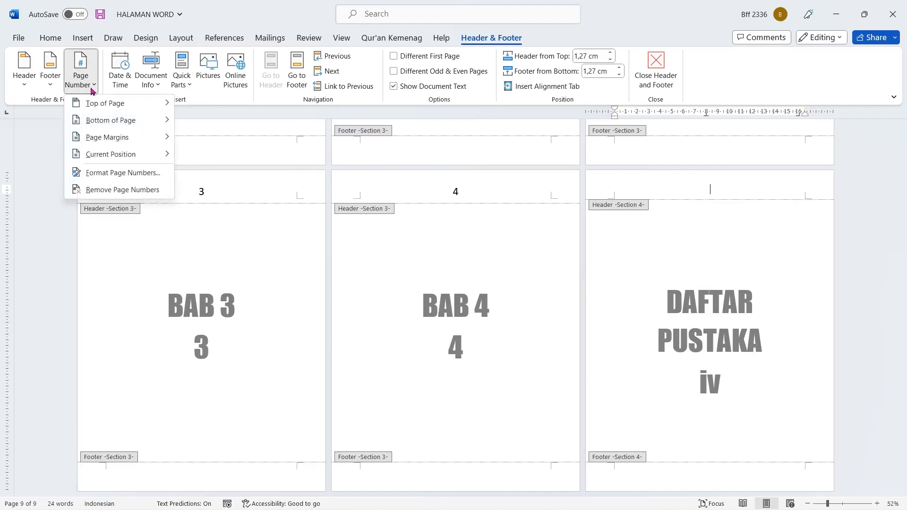
pyautogui.moveTo(94, 105)
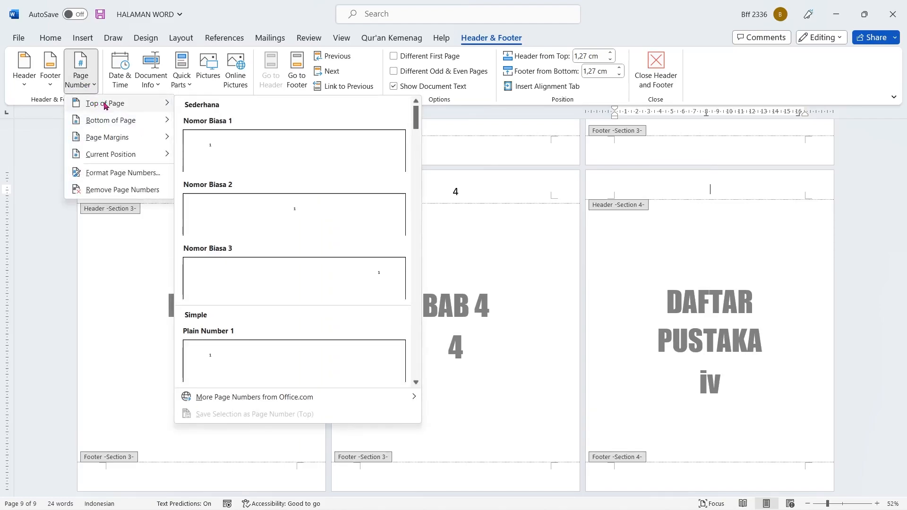
pyautogui.click(285, 217)
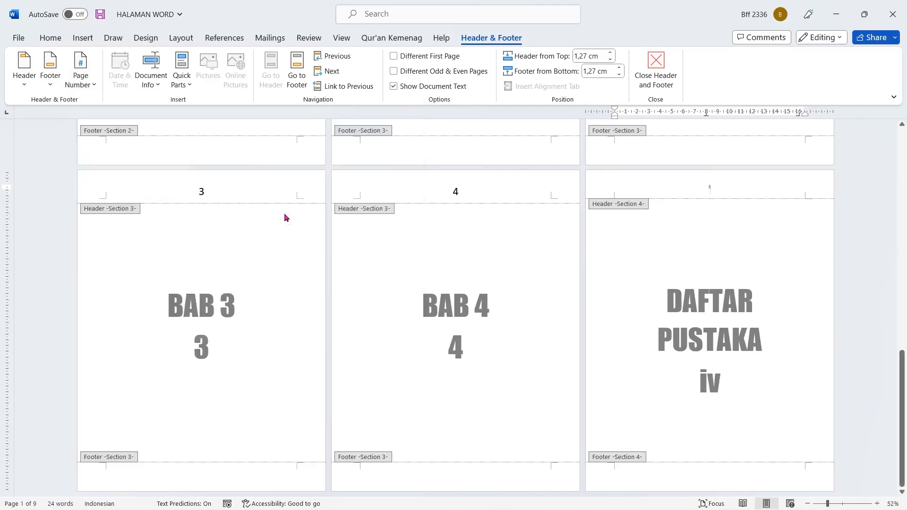
# Step: Format the Section 4 page numbers as i, ii, iii and start them at iv
pyautogui.click(81, 81)
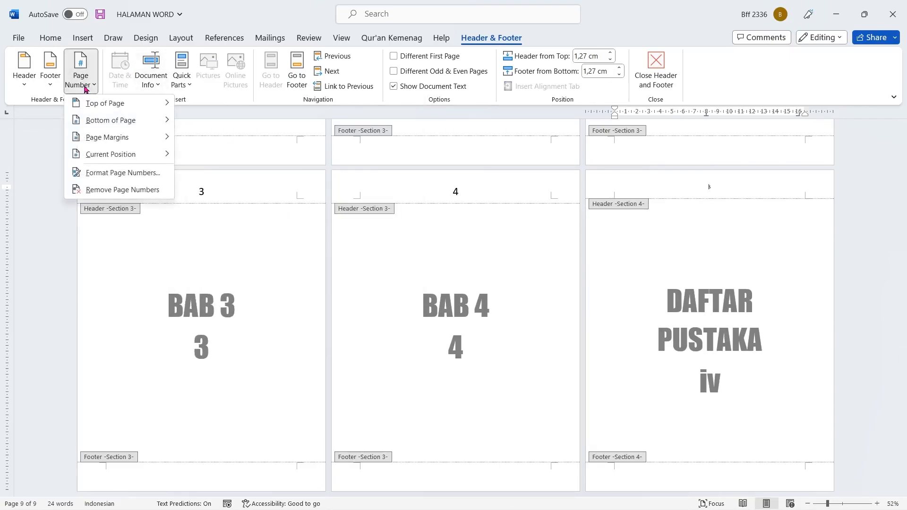
pyautogui.click(101, 174)
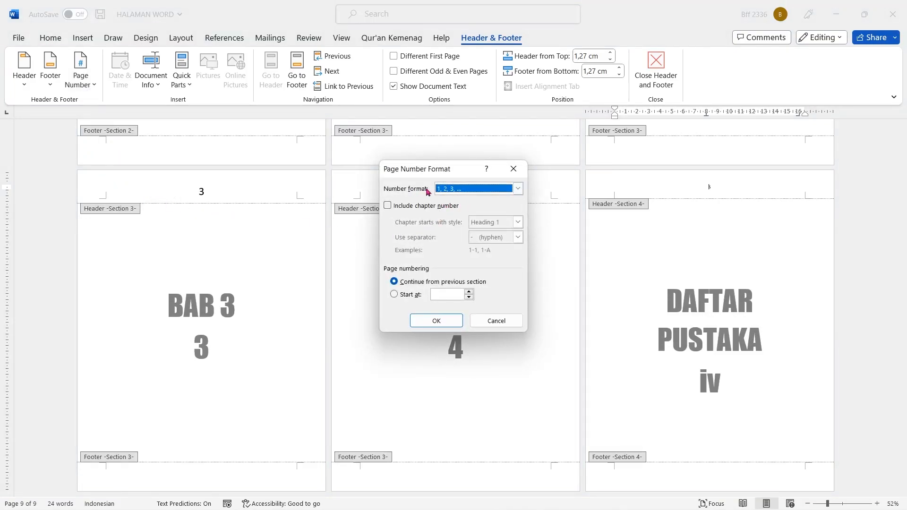
pyautogui.click(518, 189)
pyautogui.click(518, 231)
pyautogui.click(518, 231)
pyautogui.click(517, 230)
pyautogui.click(455, 216)
pyautogui.click(394, 294)
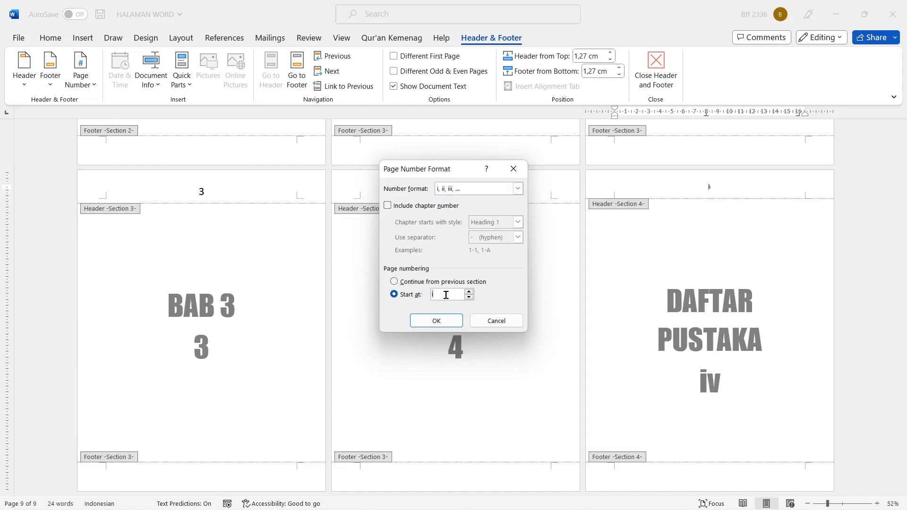
pyautogui.click(437, 321)
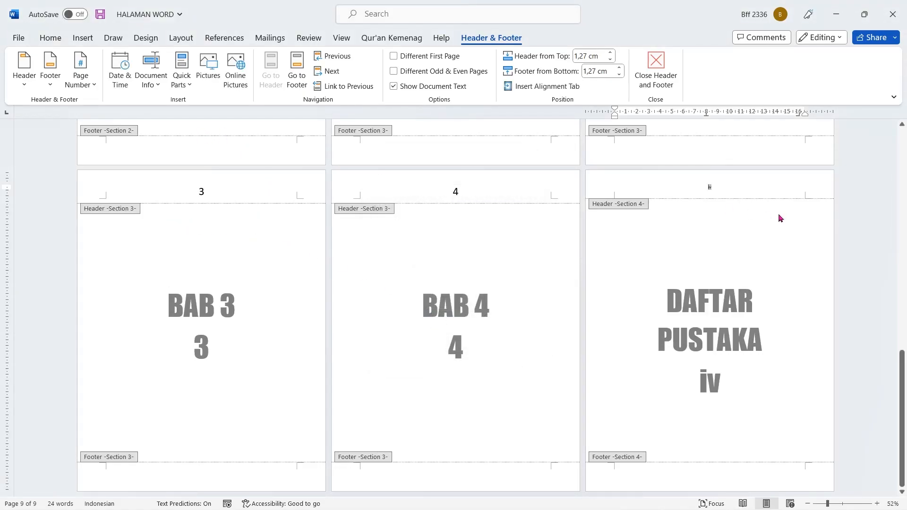
# Step: Set the font size of the DAFTAR PUSTAKA page's header number to 28 and close header editing
pyautogui.moveTo(701, 192); pyautogui.dragTo(730, 188)
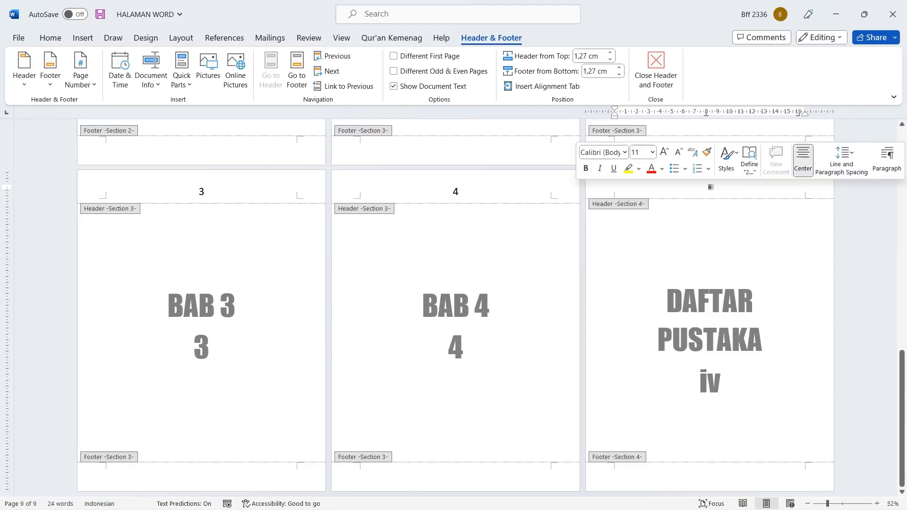
pyautogui.click(51, 38)
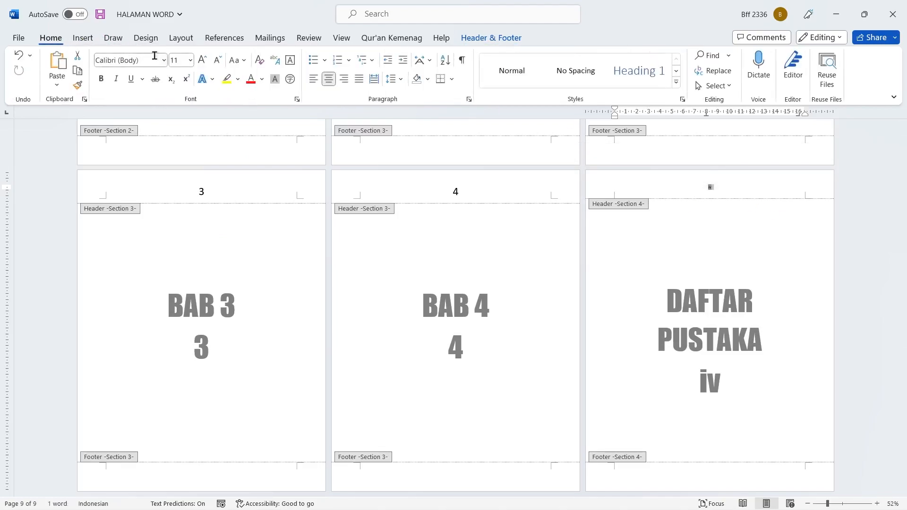
pyautogui.click(189, 60)
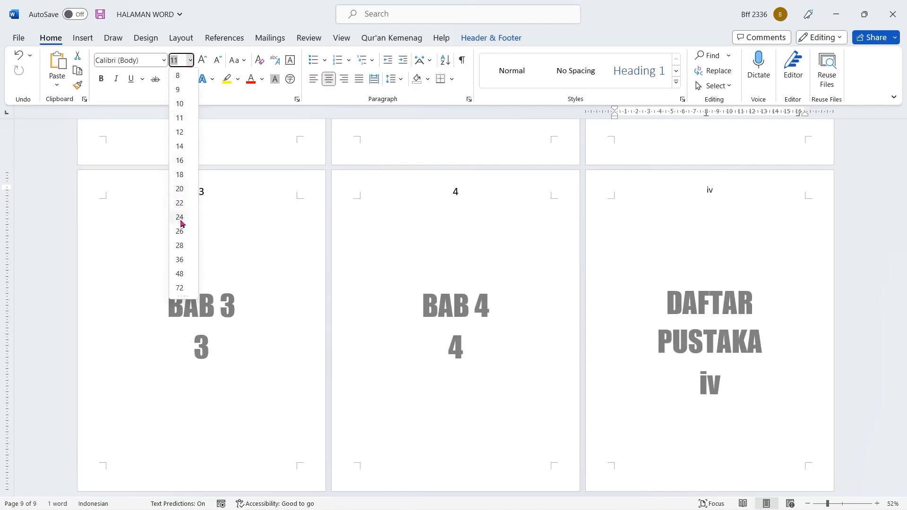
pyautogui.click(179, 245)
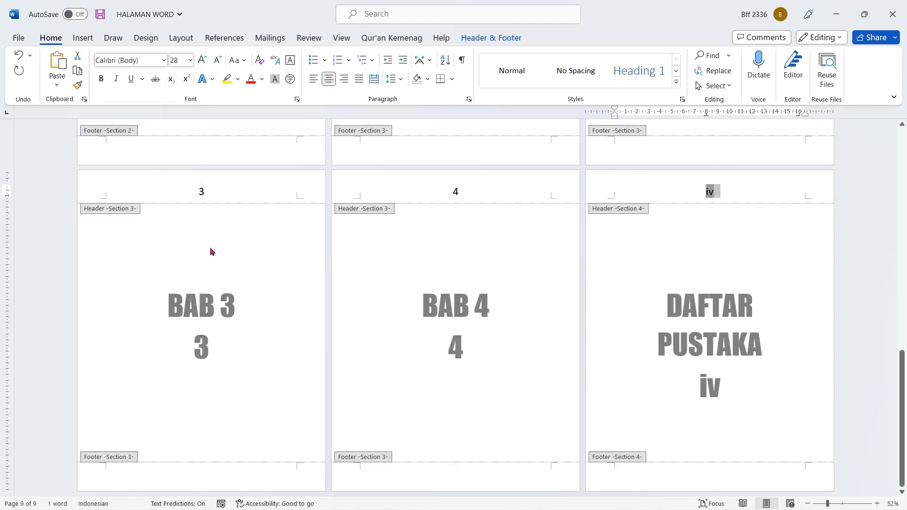
pyautogui.click(491, 37)
pyautogui.click(657, 87)
pyautogui.click(543, 263)
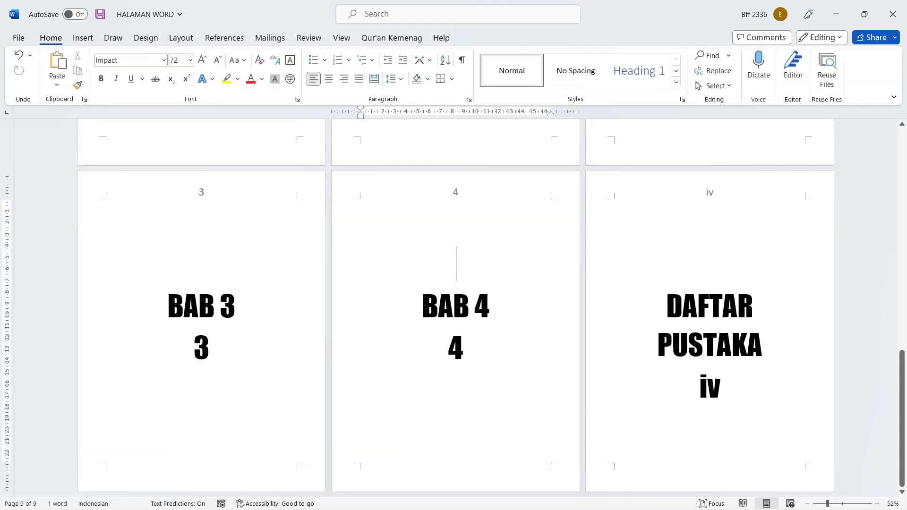
# Step: Review the header page numbers on all pages from COVER to DAFTAR PUSTAKA against the numbers written on each page
pyautogui.scroll(5, 544, 261)
pyautogui.scroll(6, 543, 258)
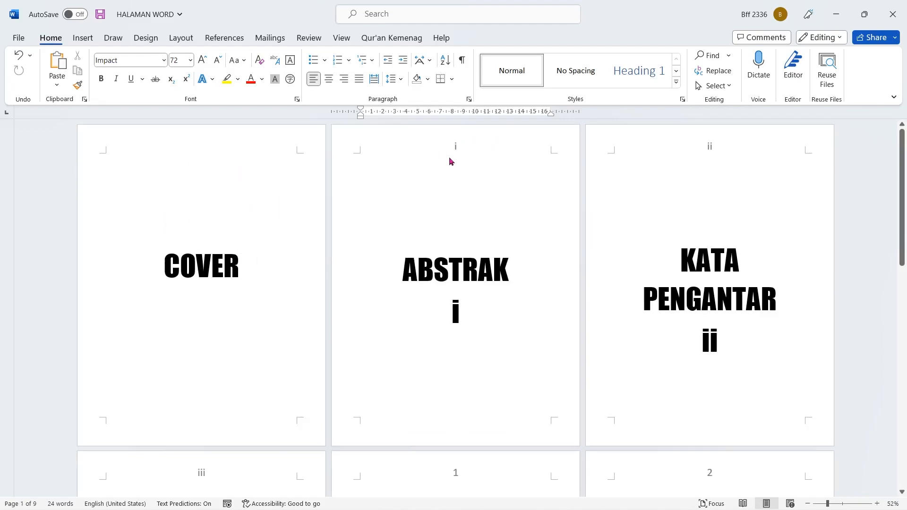
pyautogui.scroll(-5, 449, 158)
pyautogui.scroll(5, 237, 399)
pyautogui.scroll(-10, 516, 278)
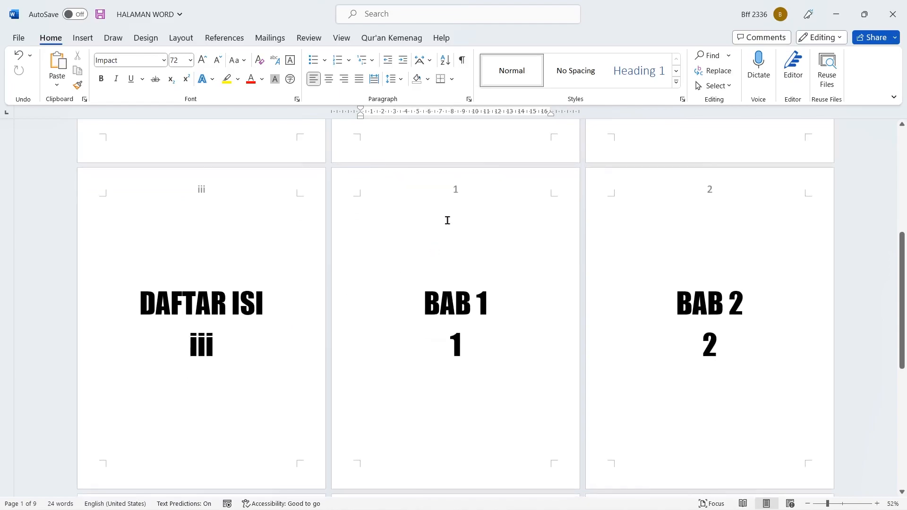
pyautogui.scroll(-7, 452, 274)
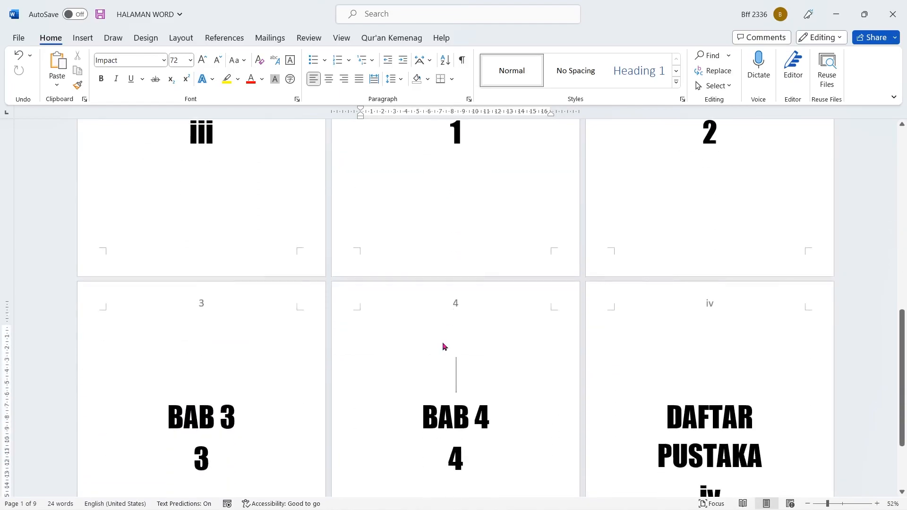
pyautogui.scroll(6, 443, 344)
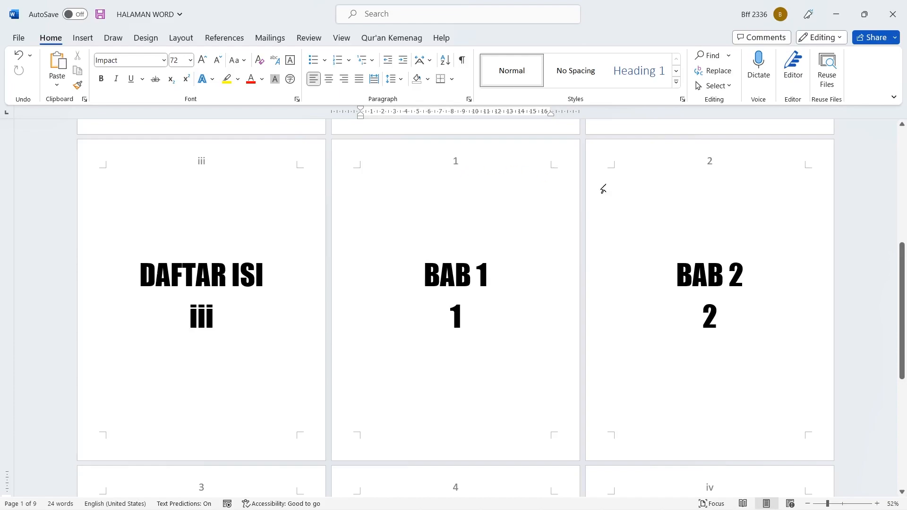
pyautogui.scroll(-9, 584, 227)
pyautogui.scroll(-1, 590, 225)
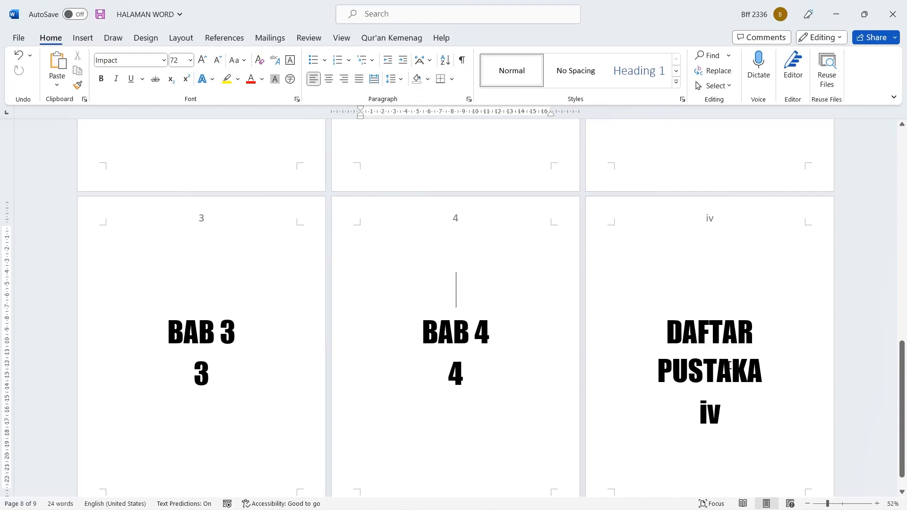
pyautogui.scroll(2, 716, 279)
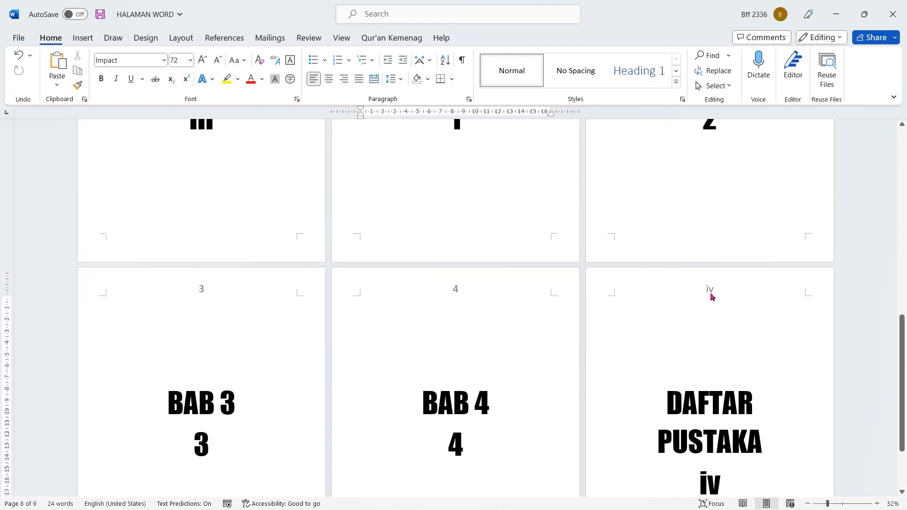
pyautogui.scroll(5, 695, 292)
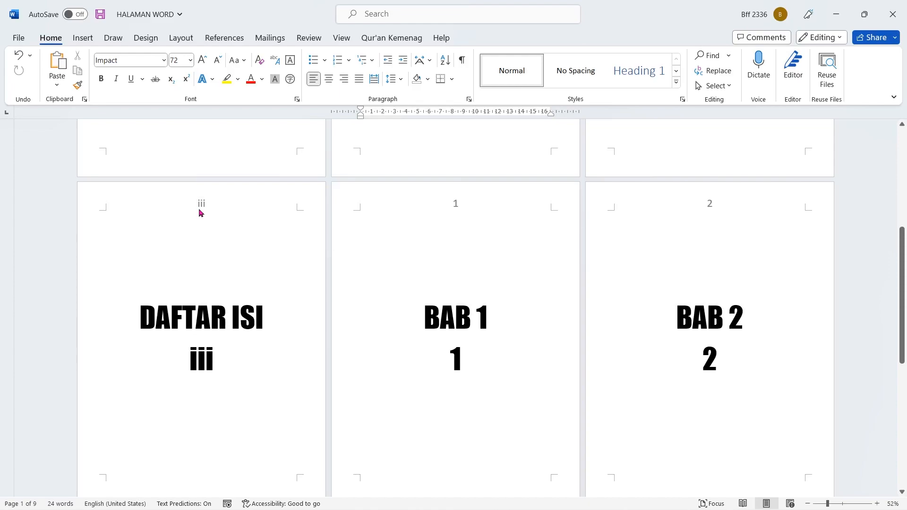
pyautogui.scroll(-6, 278, 287)
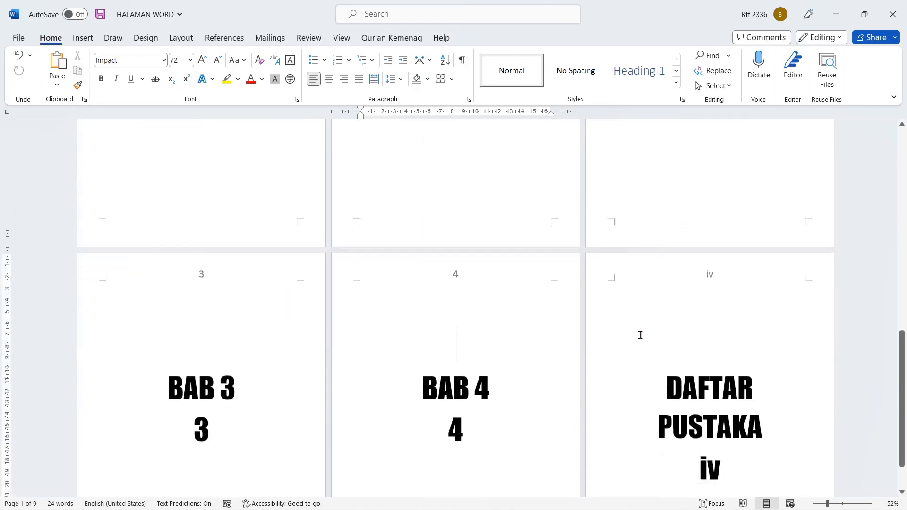
pyautogui.click(422, 294)
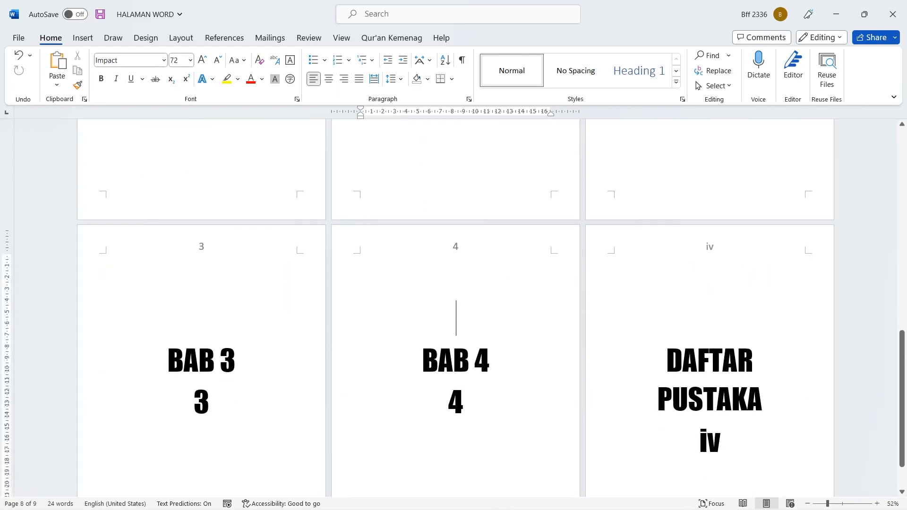